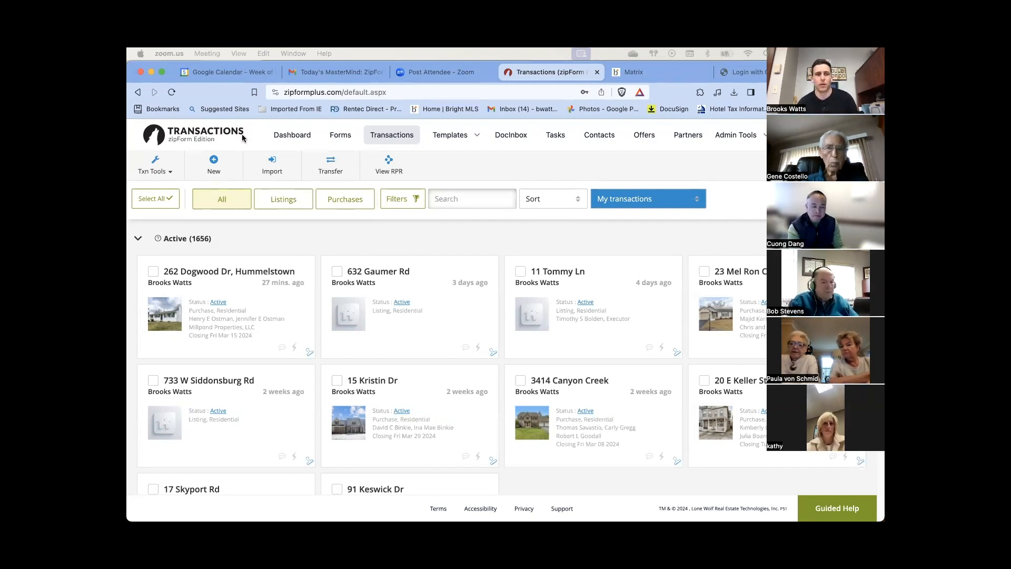
Create a new Purchase or Offer transaction from the Transactions toolbar's New button
{"action": "left_click", "coordinate": [216, 168]}
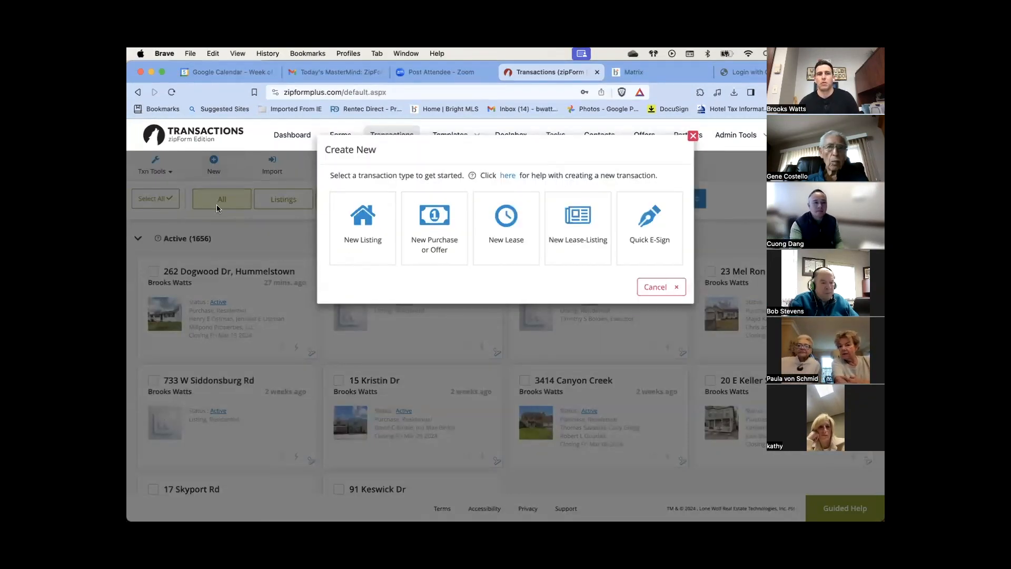
{"action": "left_click", "coordinate": [693, 137]}
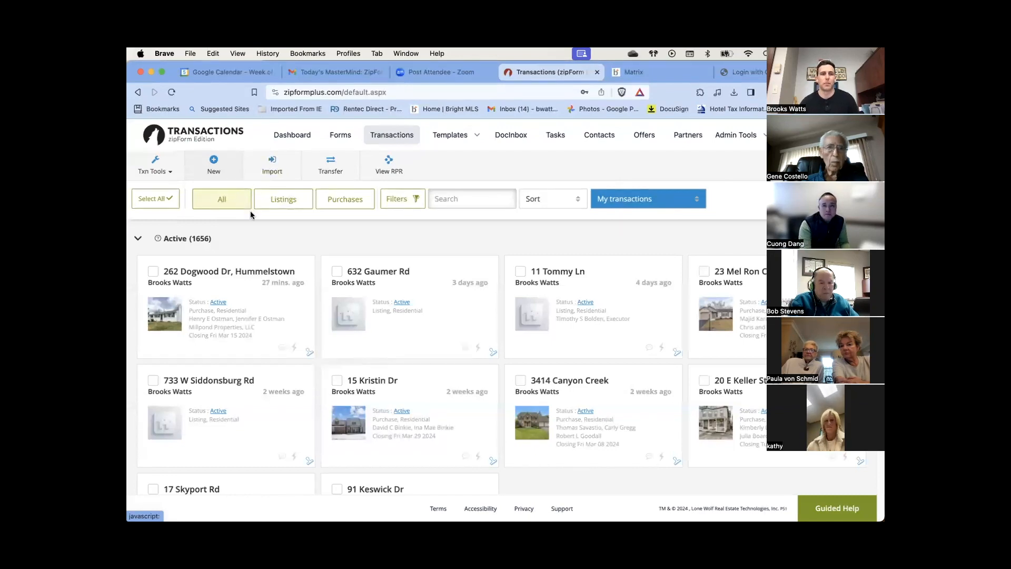
{"action": "left_click", "coordinate": [219, 170]}
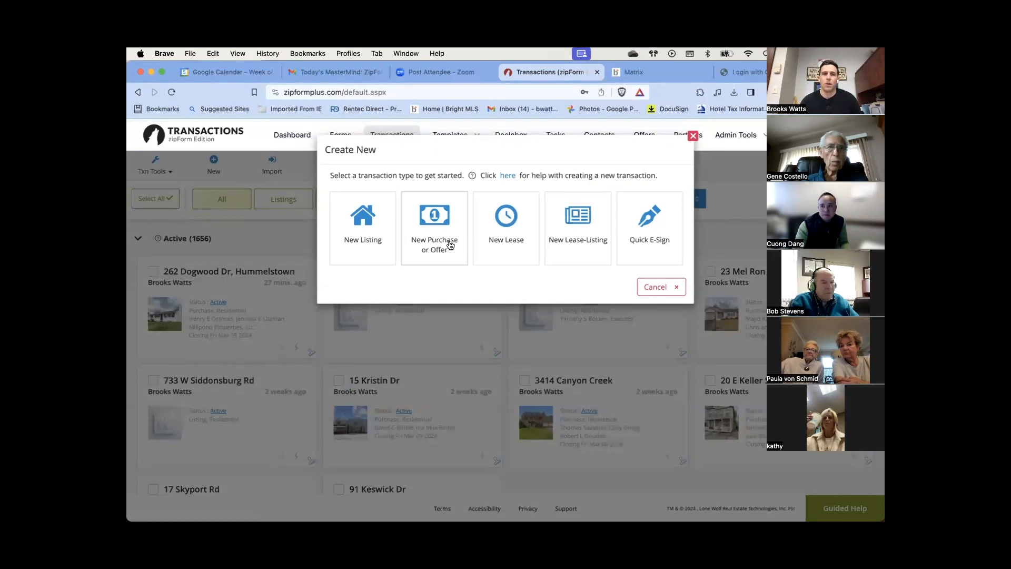
{"action": "left_click", "coordinate": [450, 244]}
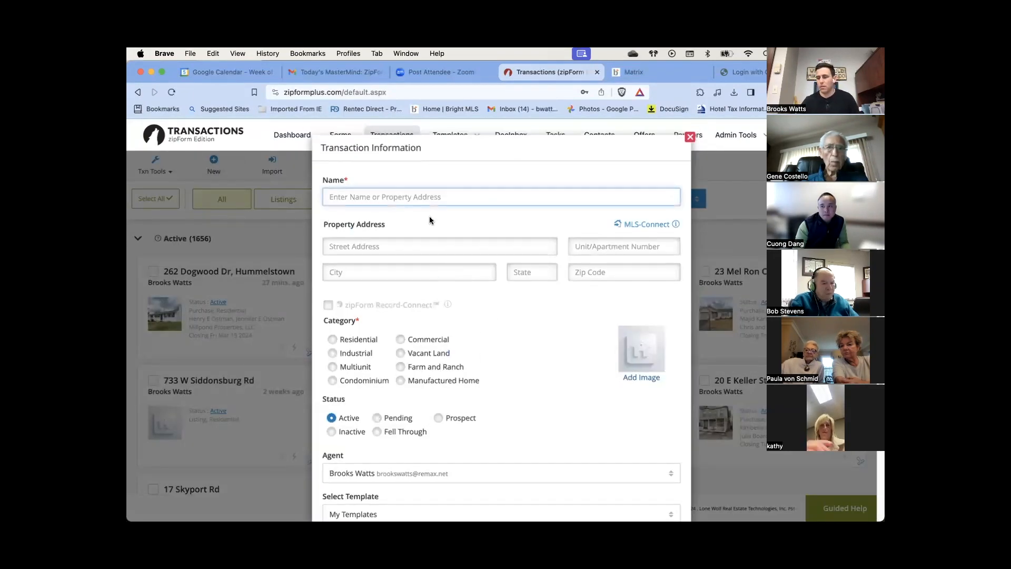
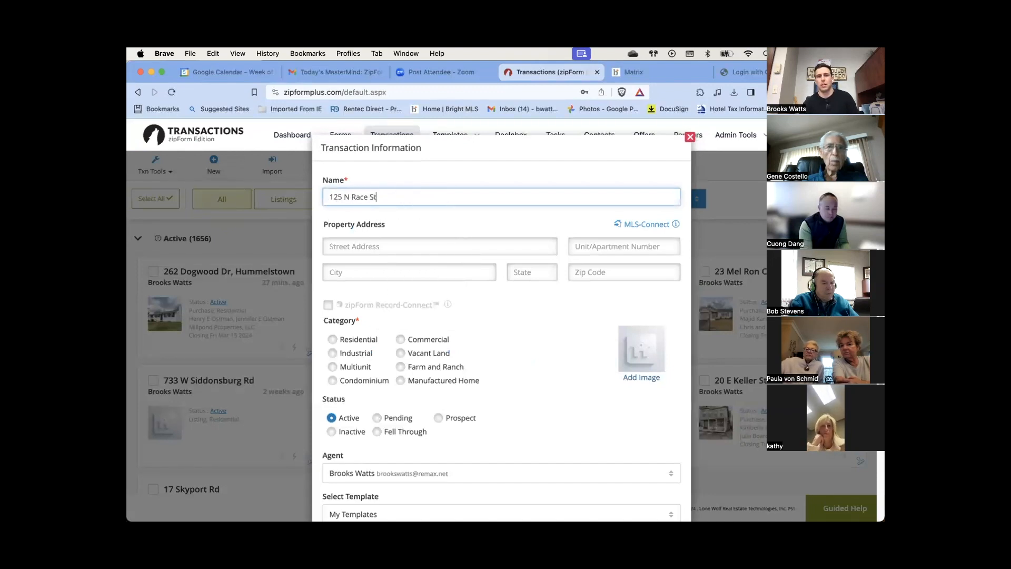
{"action": "left_click", "coordinate": [648, 226]}
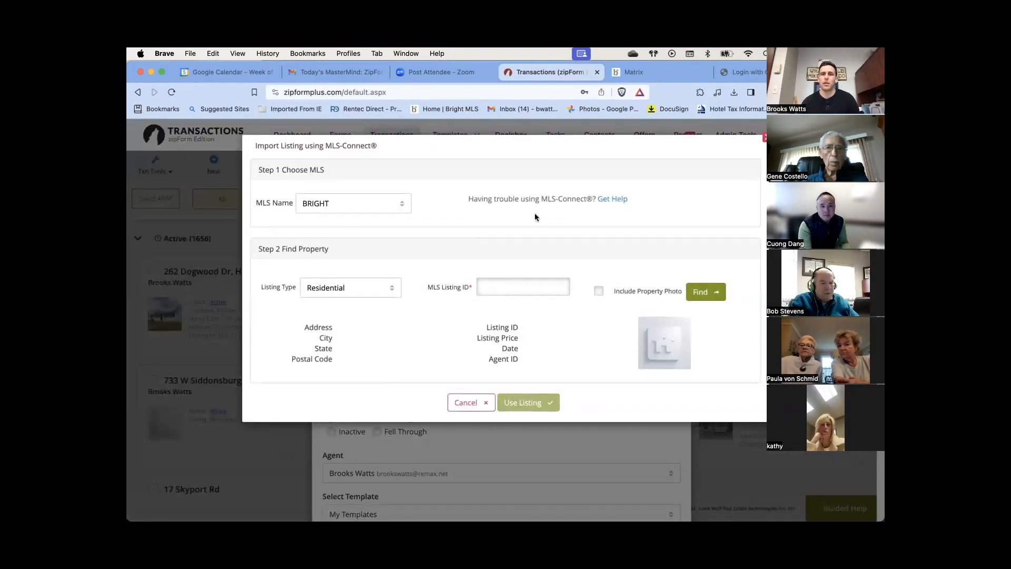
{"action": "left_click", "coordinate": [630, 72]}
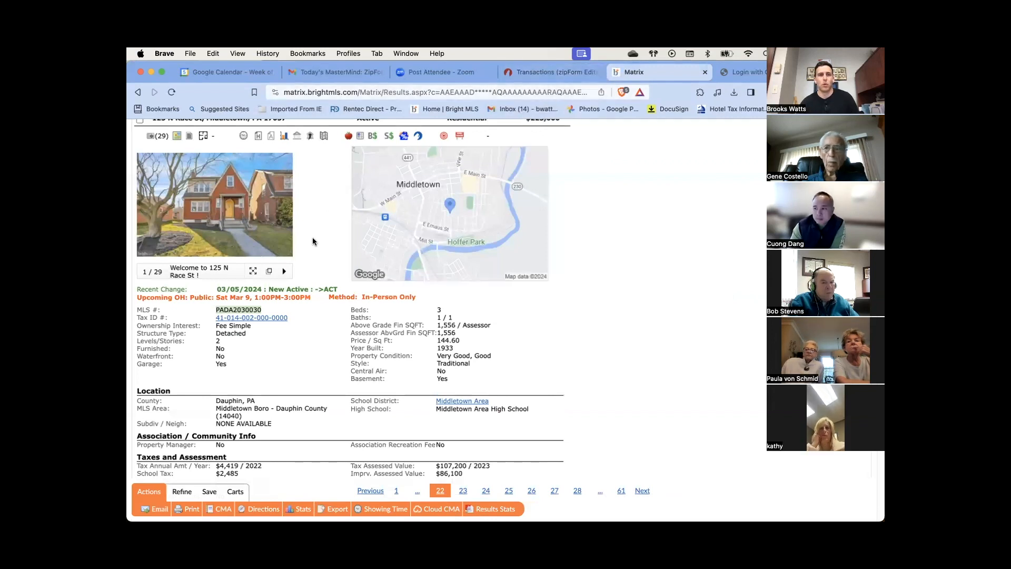
{"action": "left_click", "coordinate": [266, 316]}
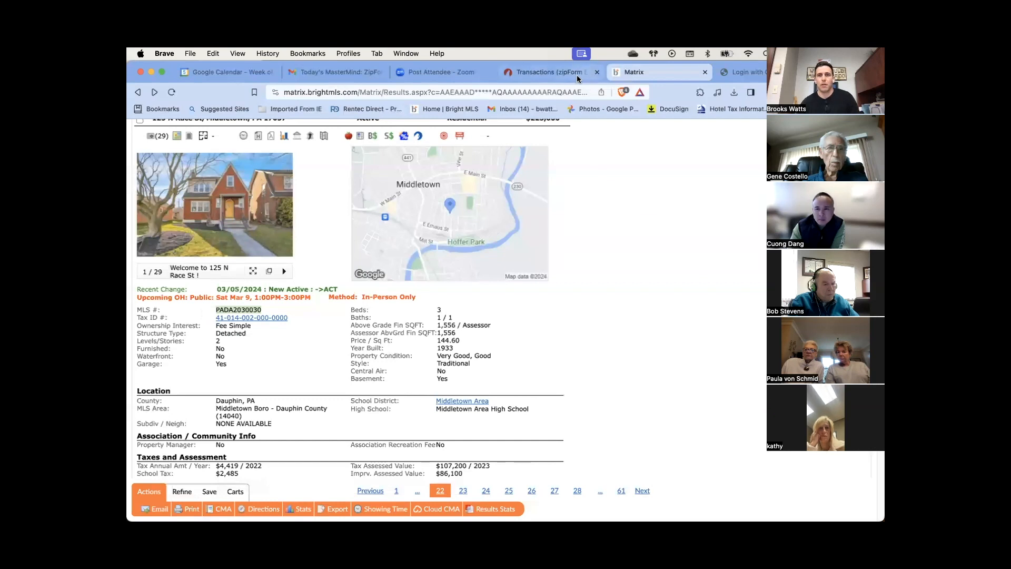
{"action": "left_click", "coordinate": [549, 74]}
Paste listing ID PADA2030030, include the property photo, find it, and use the listing
{"action": "left_click", "coordinate": [490, 284]}
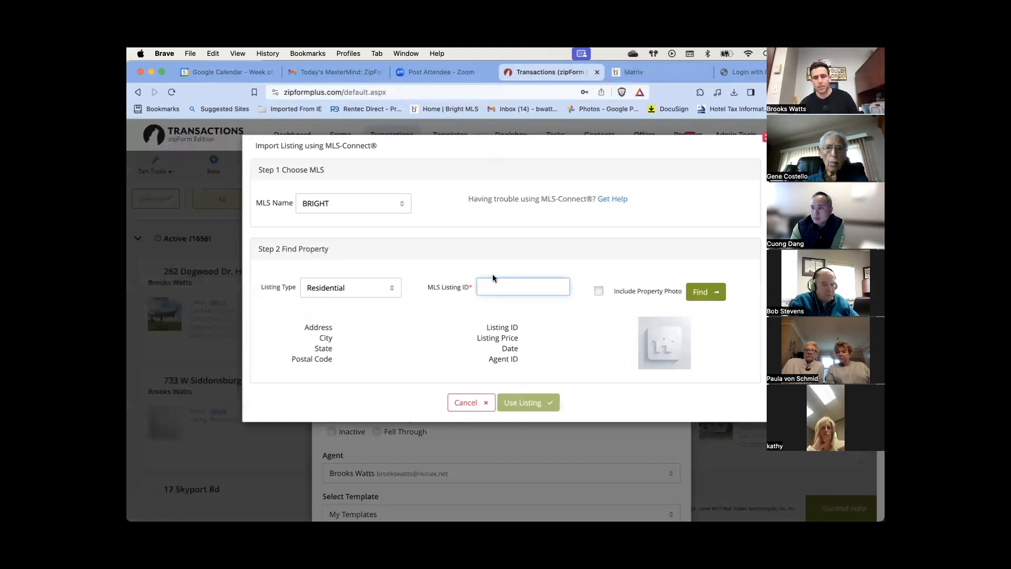
{"action": "type", "text": "PADA2030030"}
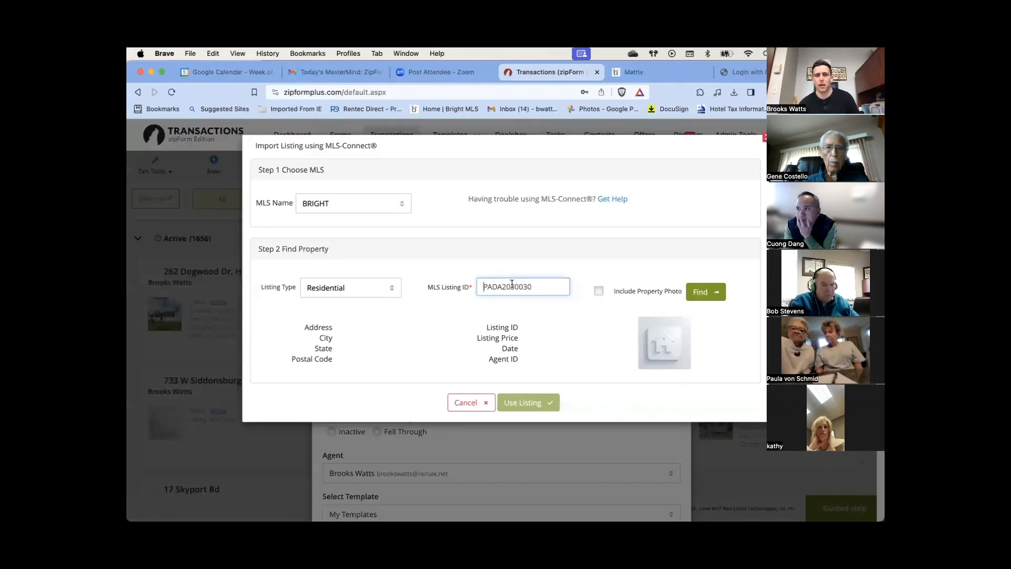
{"action": "left_click", "coordinate": [600, 293]}
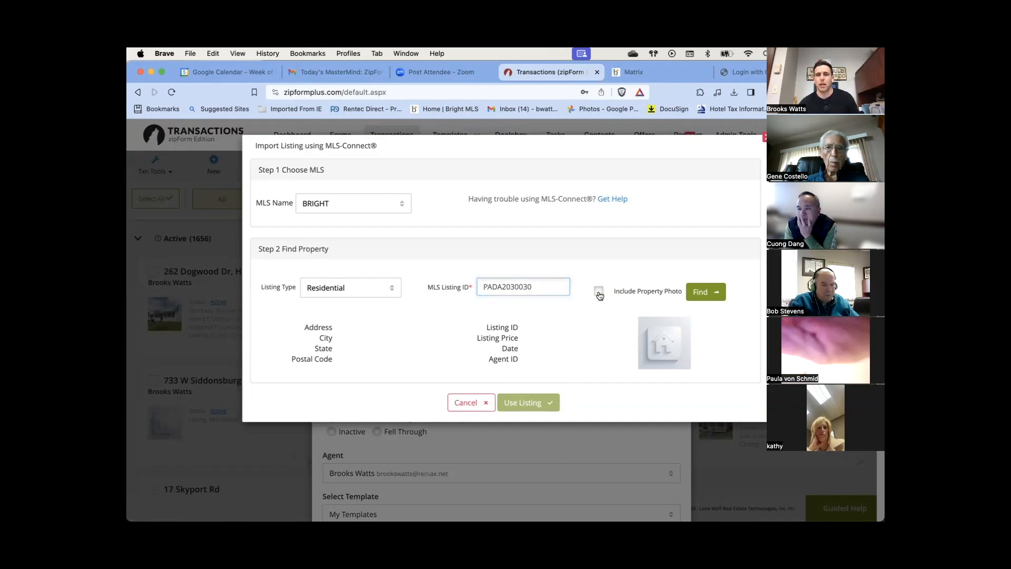
{"action": "left_click", "coordinate": [712, 294]}
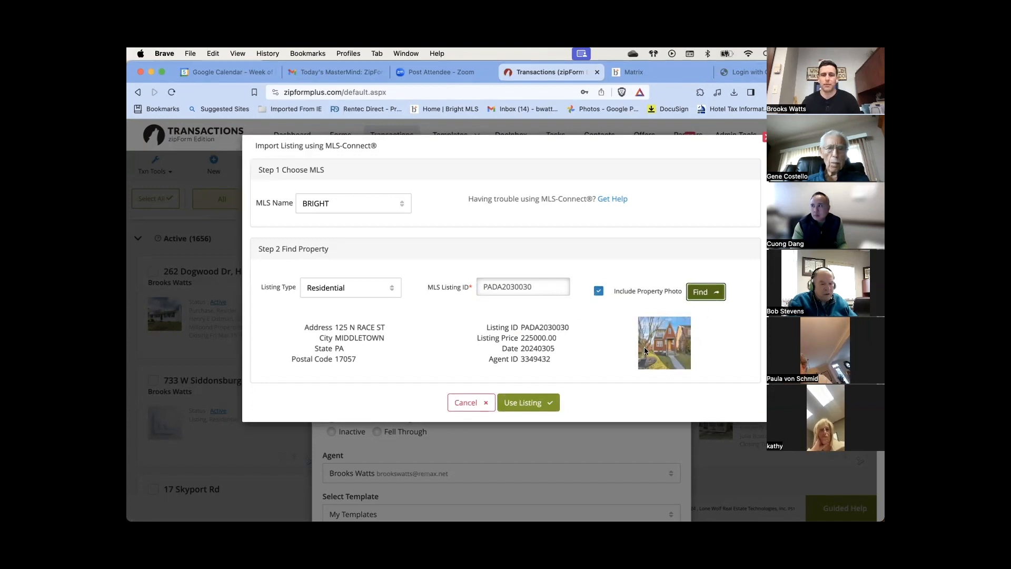
{"action": "left_click", "coordinate": [529, 404]}
Set the category to Residential, choose the personal Buyer Package template, and save
{"action": "scroll", "coordinate": [526, 402], "scroll_direction": "down", "scroll_amount": 5}
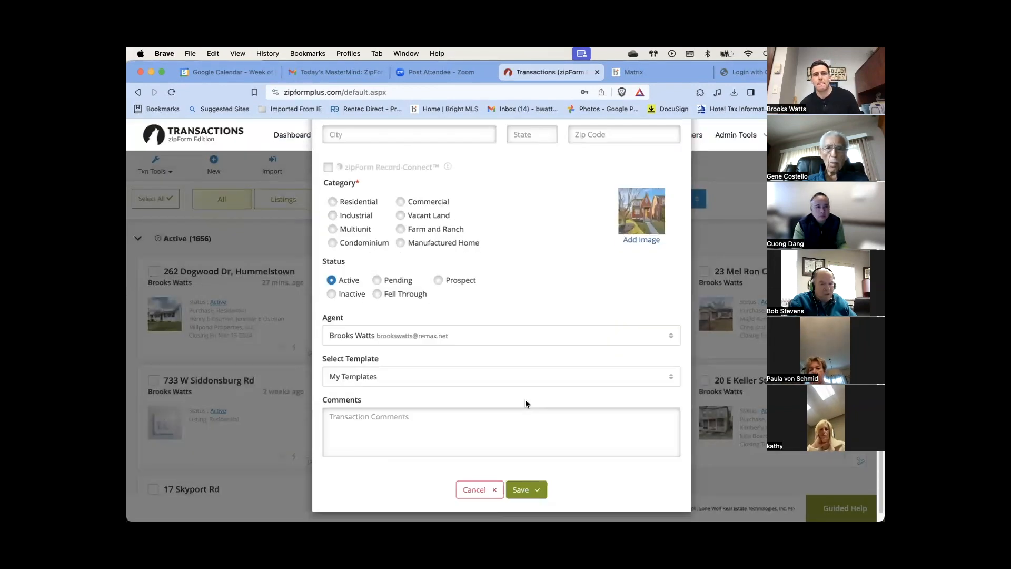
{"action": "scroll", "coordinate": [514, 387], "scroll_direction": "up", "scroll_amount": 5}
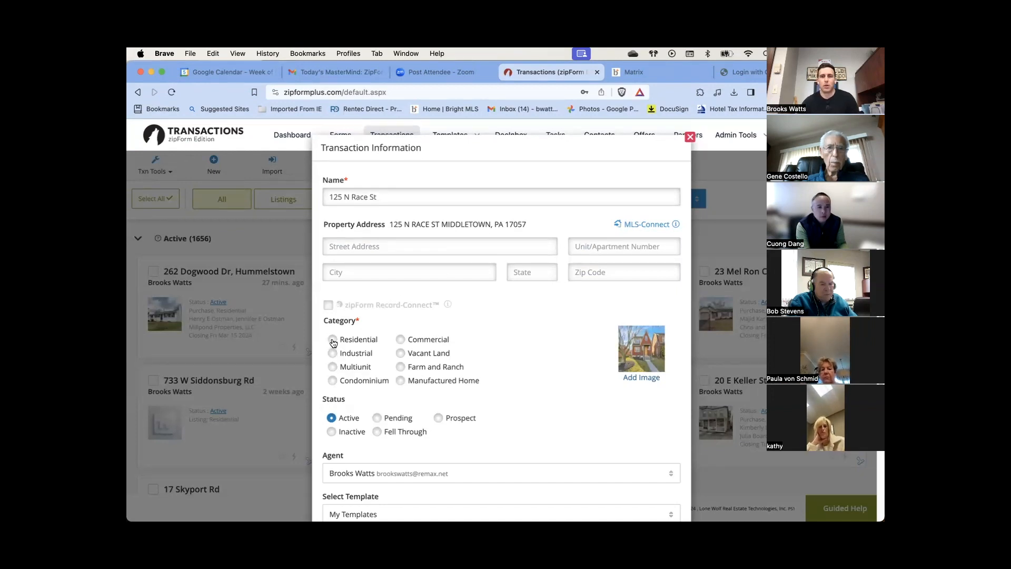
{"action": "left_click", "coordinate": [333, 340]}
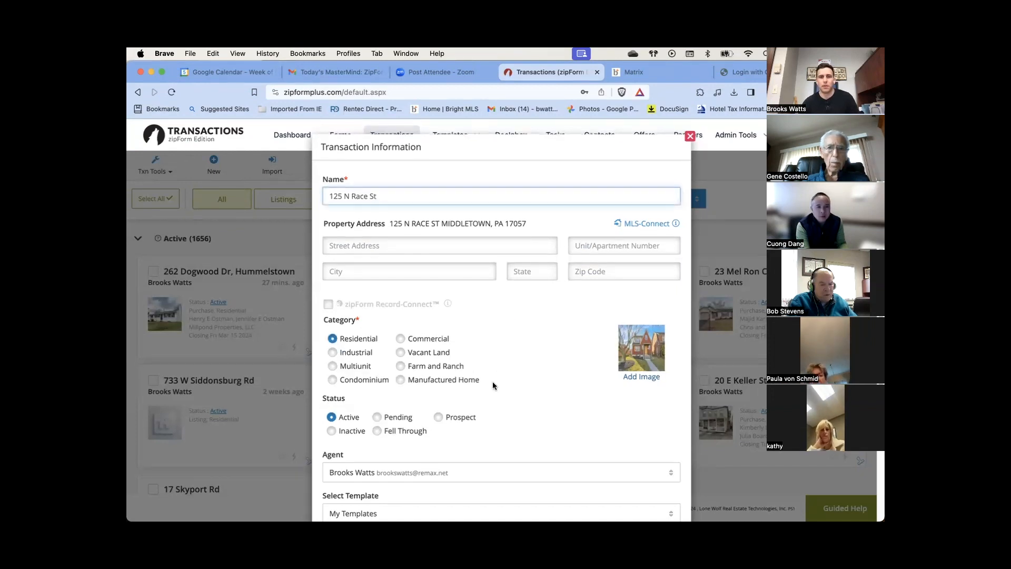
{"action": "scroll", "coordinate": [492, 379], "scroll_direction": "down", "scroll_amount": 1}
{"action": "scroll", "coordinate": [491, 380], "scroll_direction": "down", "scroll_amount": 3}
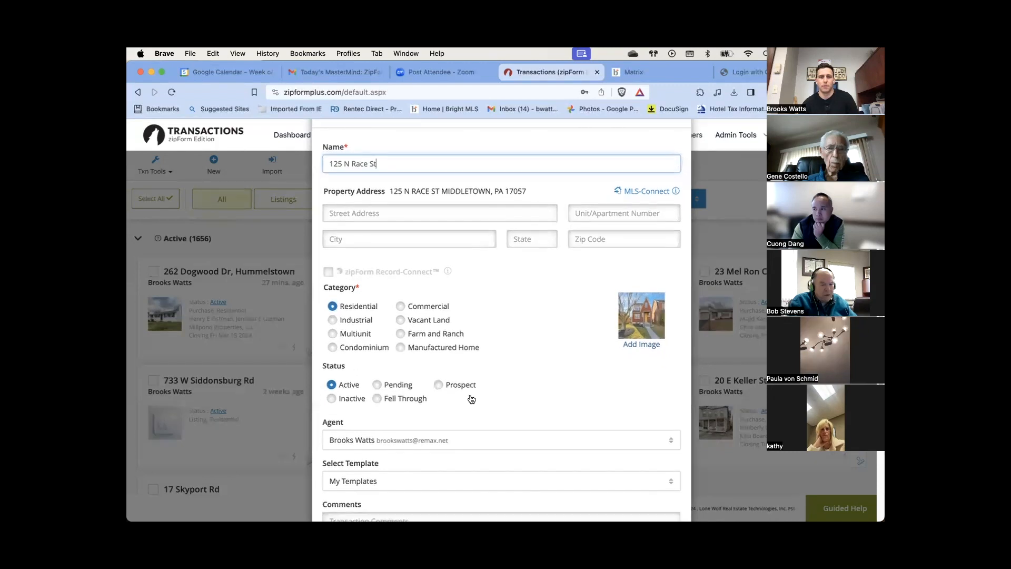
{"action": "scroll", "coordinate": [470, 396], "scroll_direction": "down", "scroll_amount": 5}
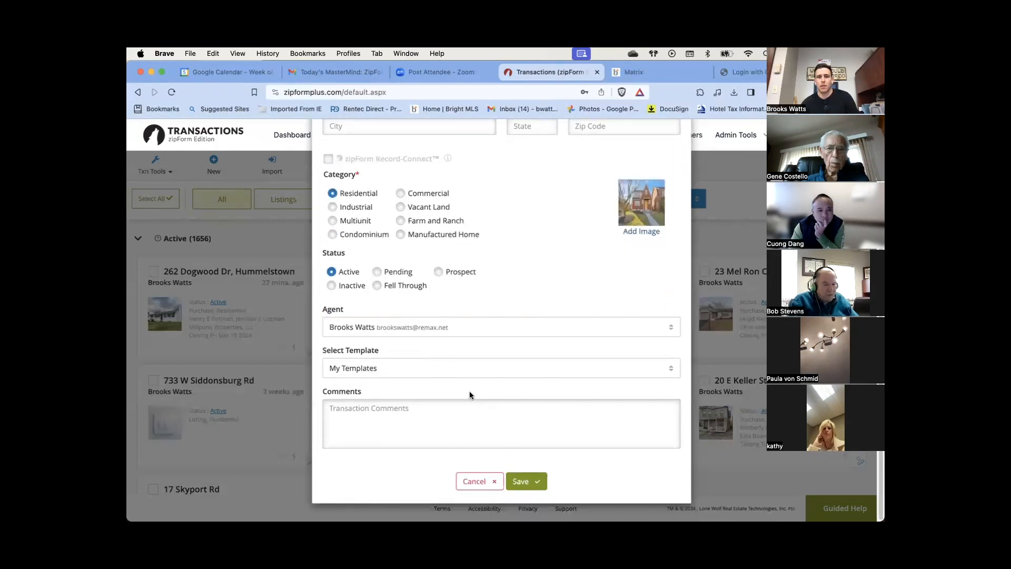
{"action": "left_click", "coordinate": [434, 368]}
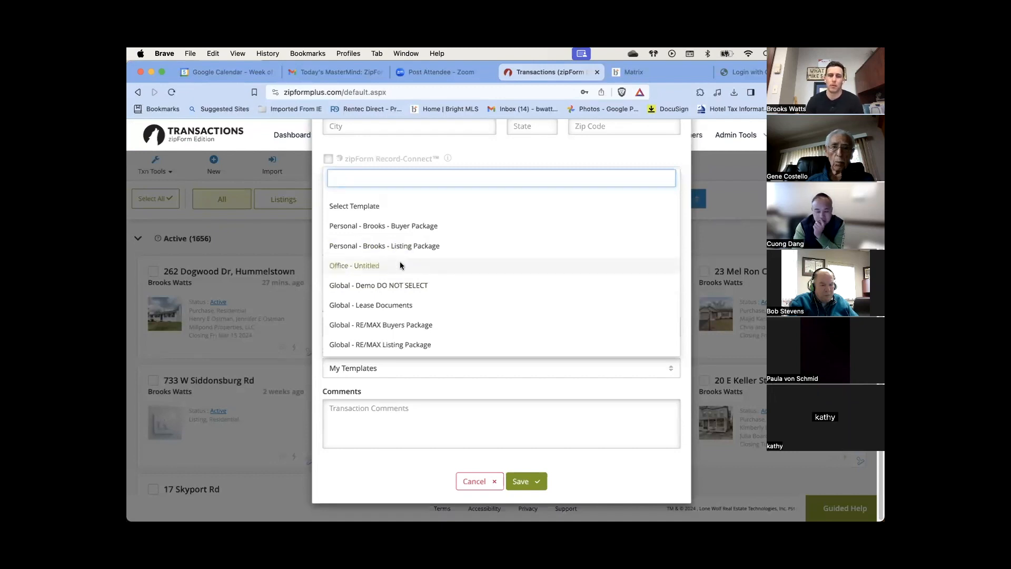
{"action": "left_click", "coordinate": [412, 227]}
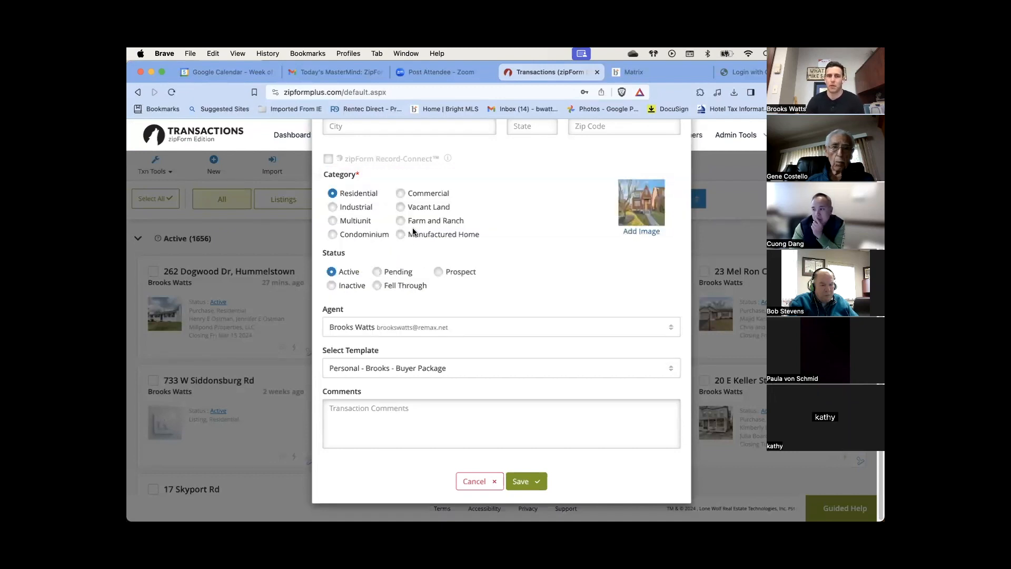
{"action": "left_click", "coordinate": [521, 481]}
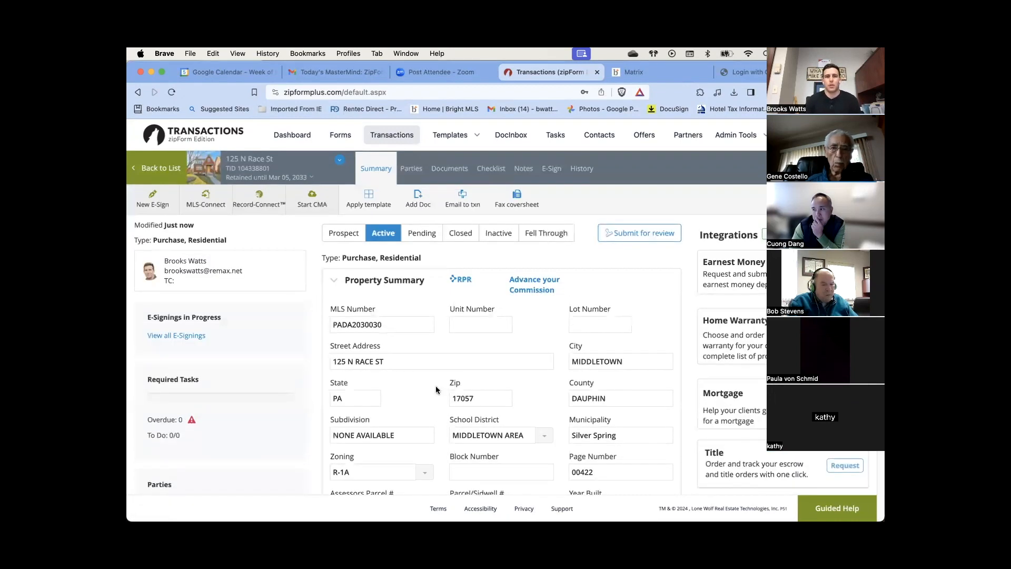
In Documents, open the Buyer/Offer Docs folder and select the Standard Agreement For The Sale Of Real Estate
{"action": "left_click", "coordinate": [437, 170]}
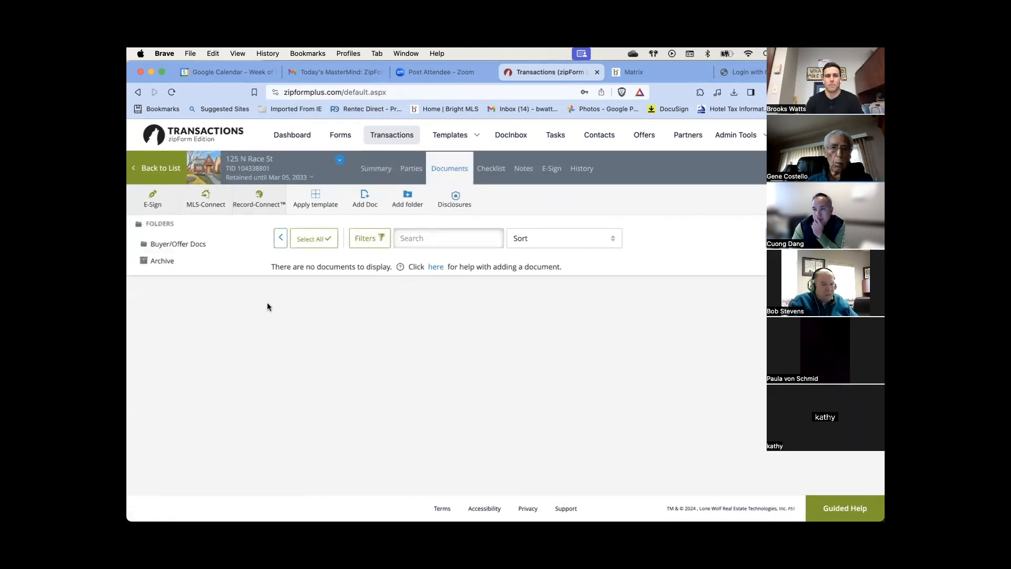
{"action": "left_click", "coordinate": [167, 224]}
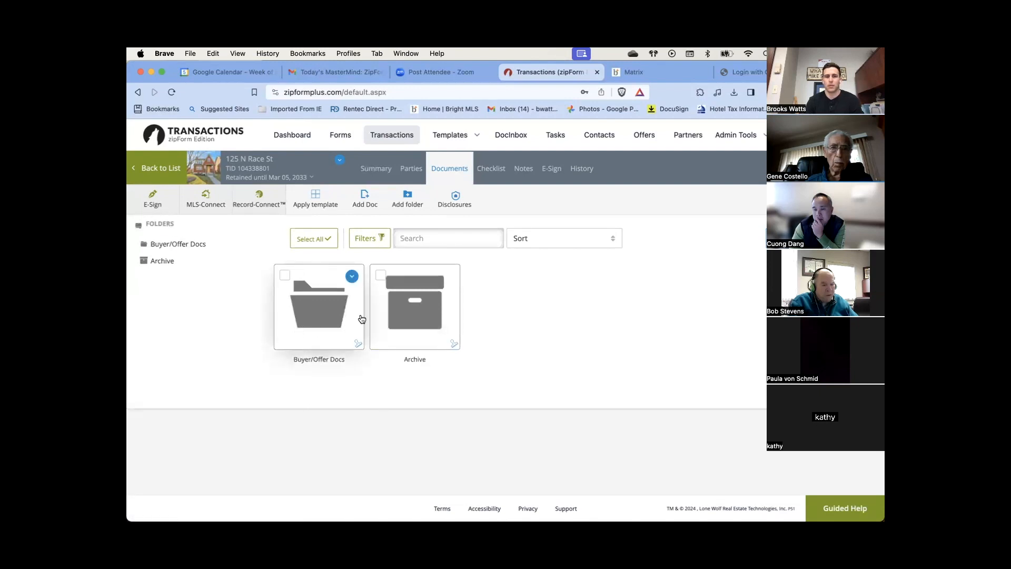
{"action": "left_click", "coordinate": [325, 313]}
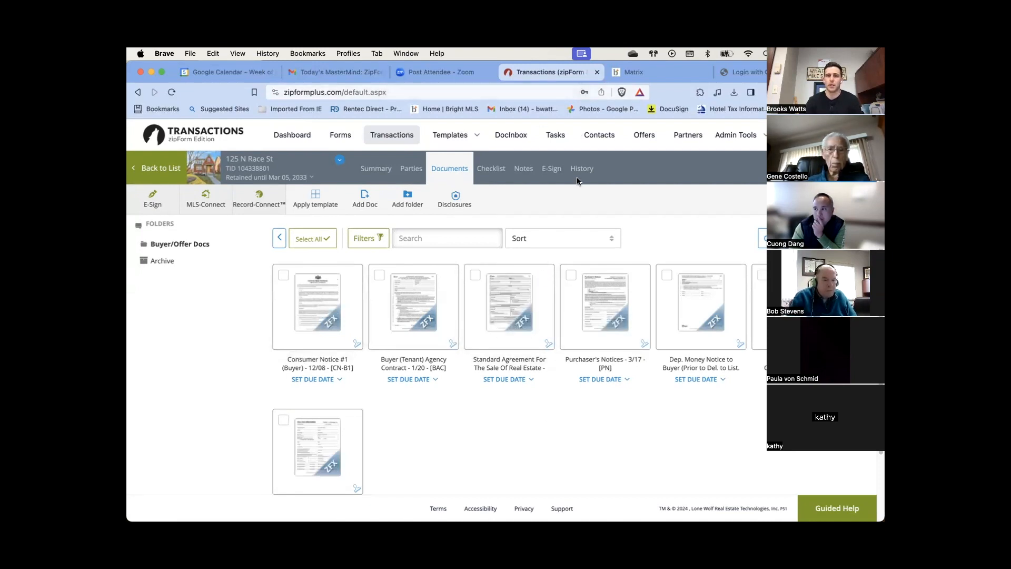
{"action": "left_click", "coordinate": [507, 310]}
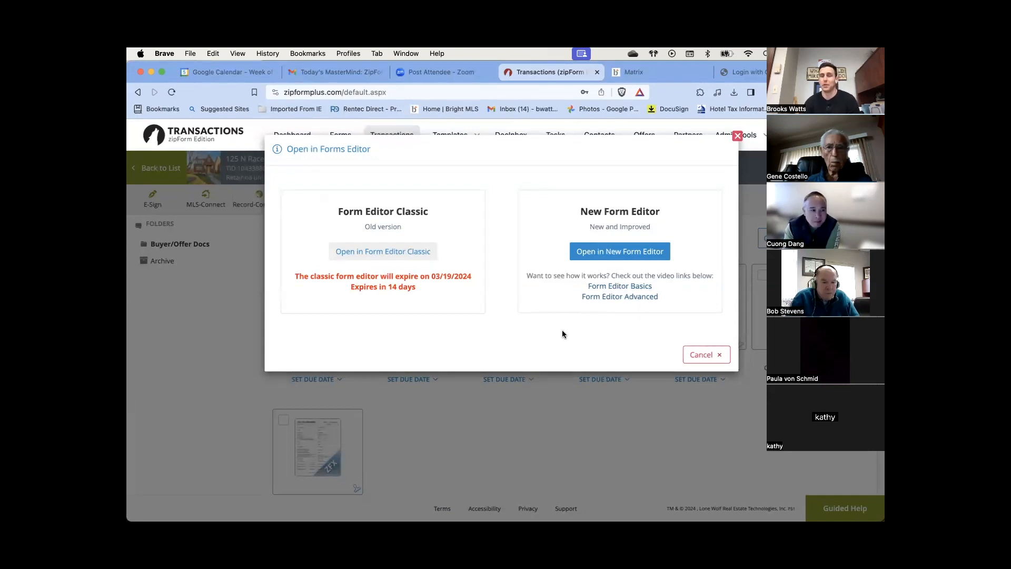
Choose Open in New Form Editor for the Standard Agreement
{"action": "left_click", "coordinate": [624, 254]}
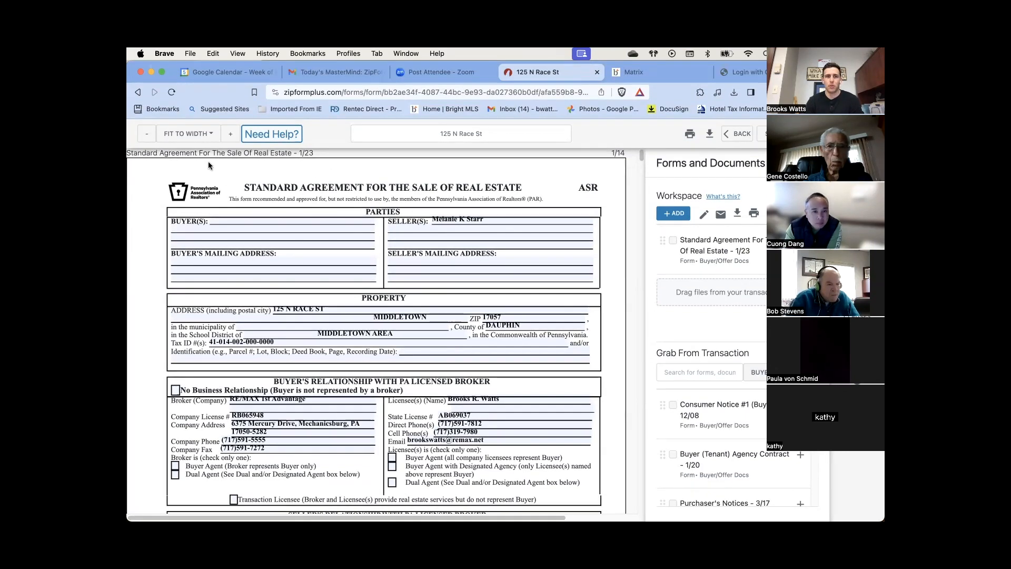
Zoom the form view out to 90% and then back in to 110%
{"action": "left_click", "coordinate": [147, 136]}
{"action": "left_click", "coordinate": [147, 137]}
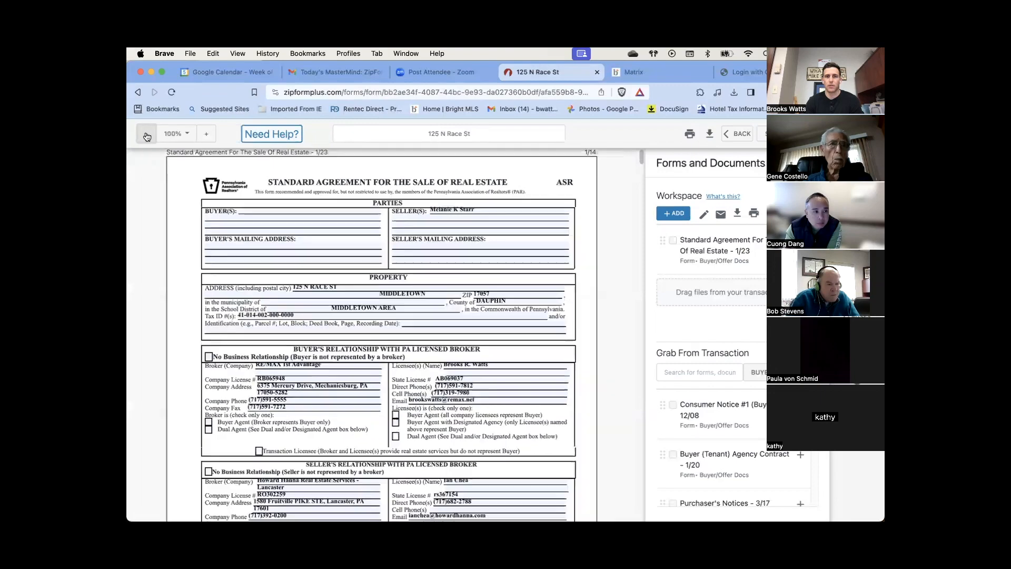
{"action": "left_click", "coordinate": [146, 137]}
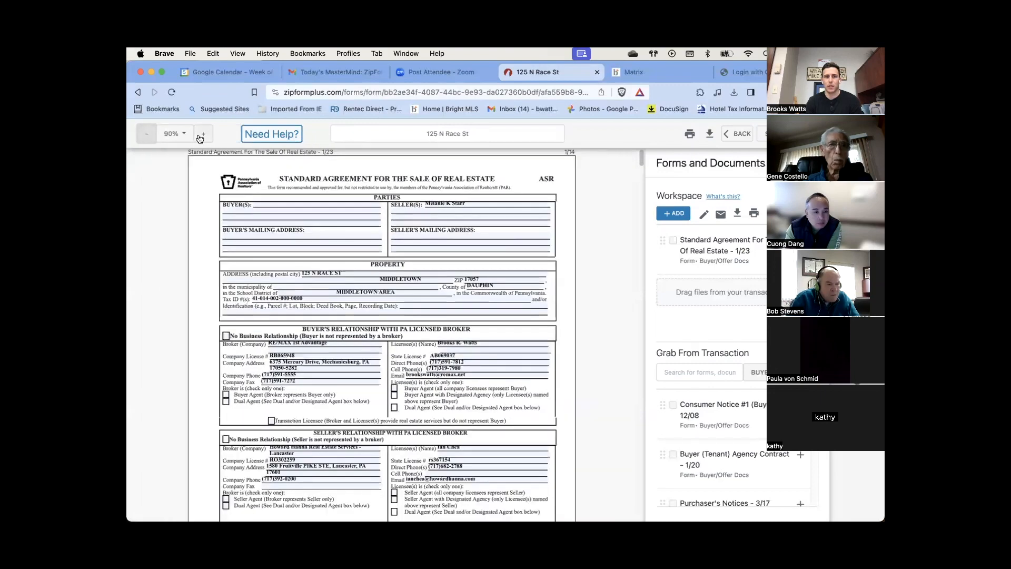
{"action": "left_click", "coordinate": [202, 135]}
{"action": "left_click", "coordinate": [202, 135]}
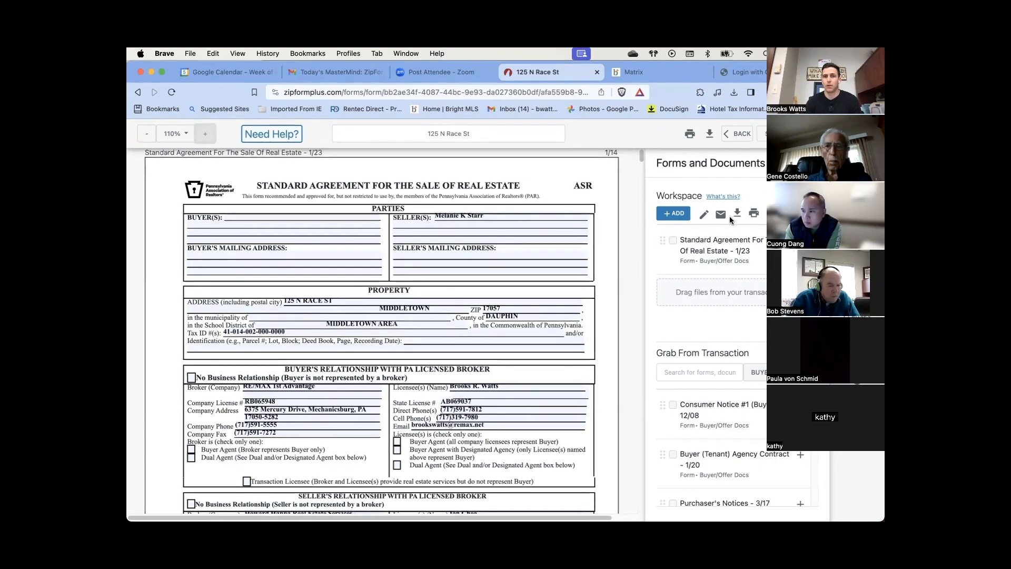
Enter the first and second buyers' full names in the Buyer(s) popup fields
{"action": "left_click", "coordinate": [319, 218]}
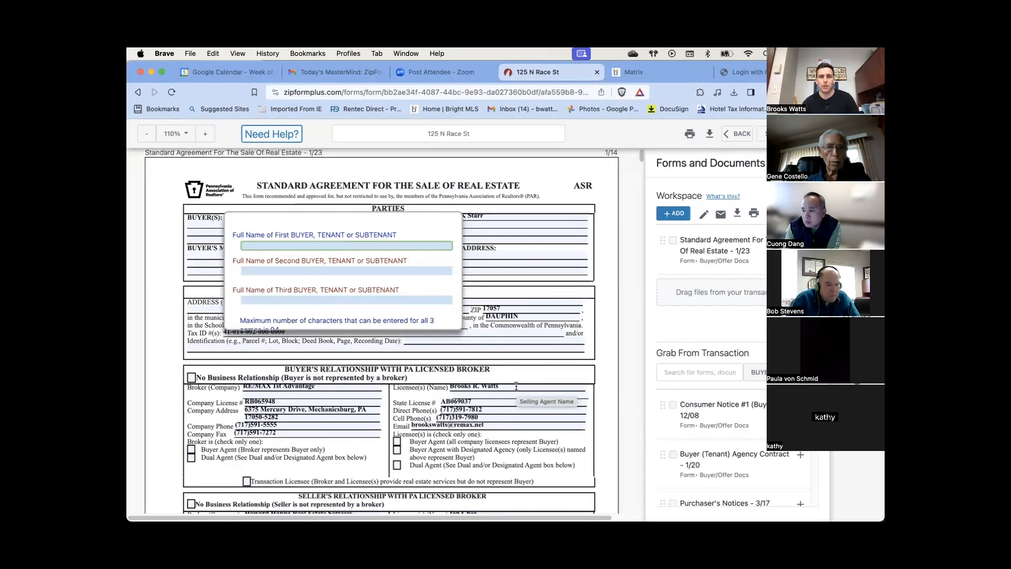
{"action": "type", "text": "John Doe"}
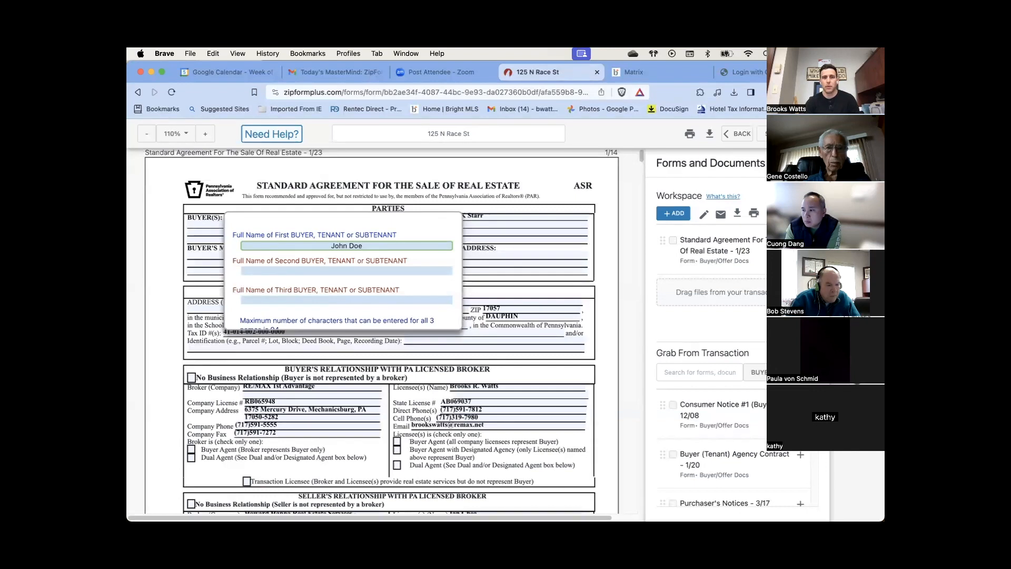
{"action": "left_click", "coordinate": [347, 270]}
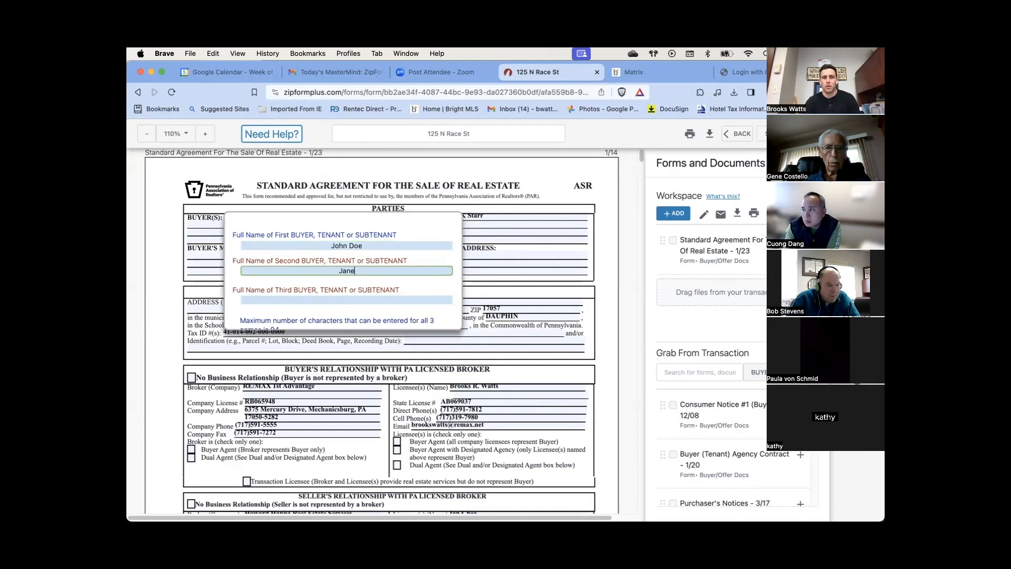
{"action": "type", "text": "Jane Doe"}
{"action": "left_click", "coordinate": [347, 300]}
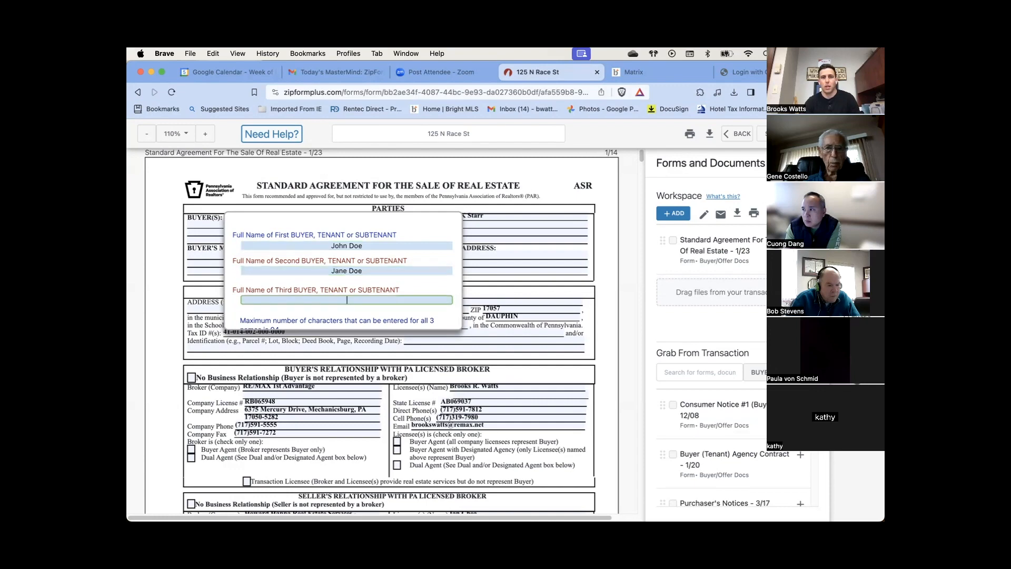
{"action": "left_click", "coordinate": [546, 192]}
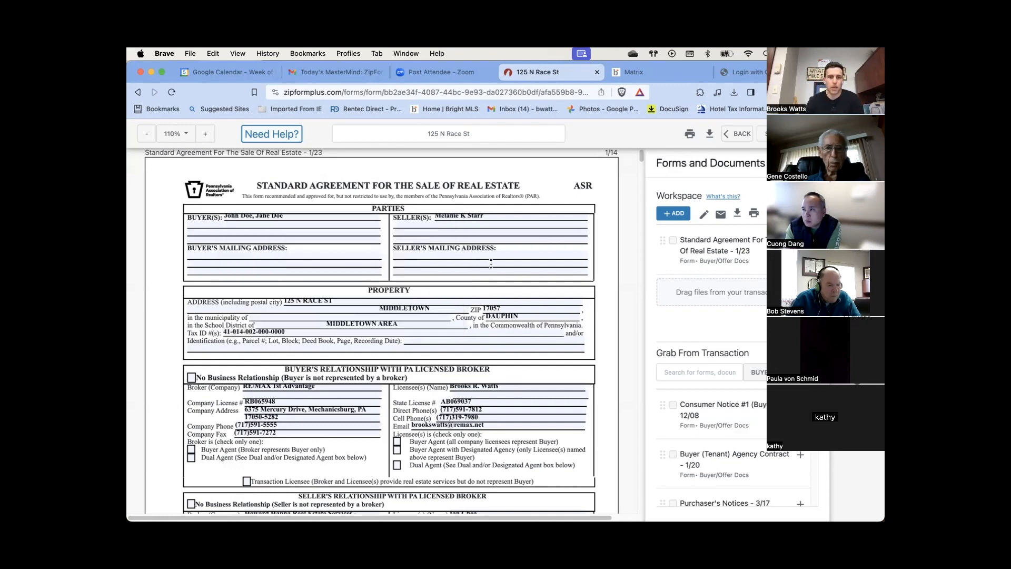
Scroll through the agreement to review the prefilled seller, property and broker details
{"action": "scroll", "coordinate": [465, 312], "scroll_direction": "down", "scroll_amount": 3}
{"action": "scroll", "coordinate": [466, 312], "scroll_direction": "down", "scroll_amount": 15}
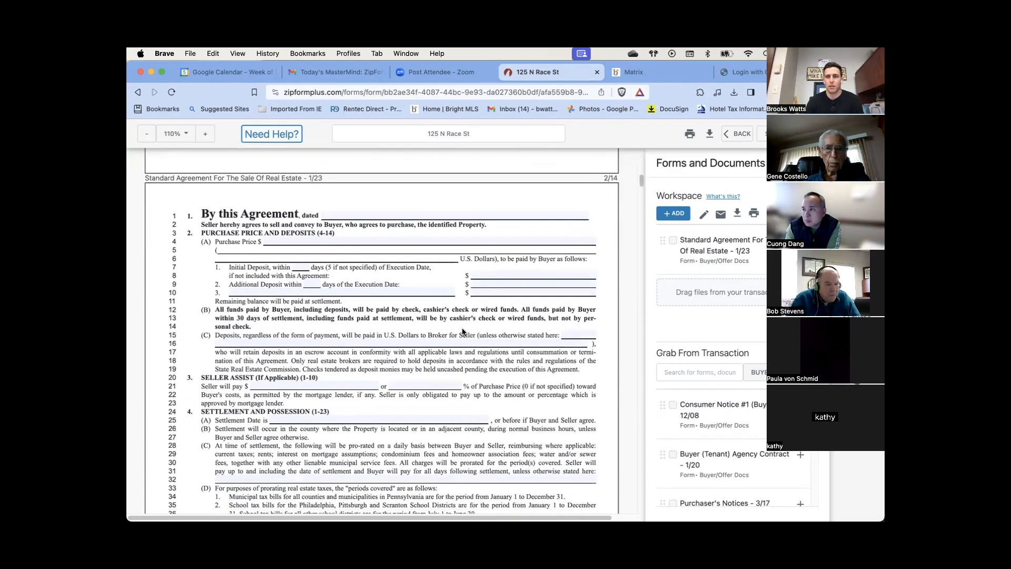
{"action": "scroll", "coordinate": [462, 331], "scroll_direction": "up", "scroll_amount": 20}
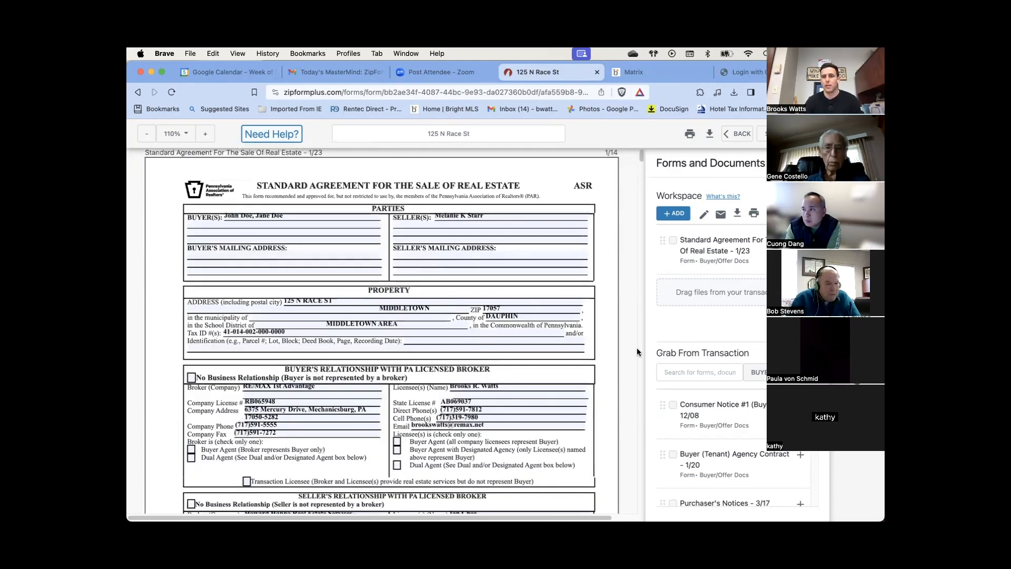
{"action": "scroll", "coordinate": [722, 410], "scroll_direction": "down", "scroll_amount": 1}
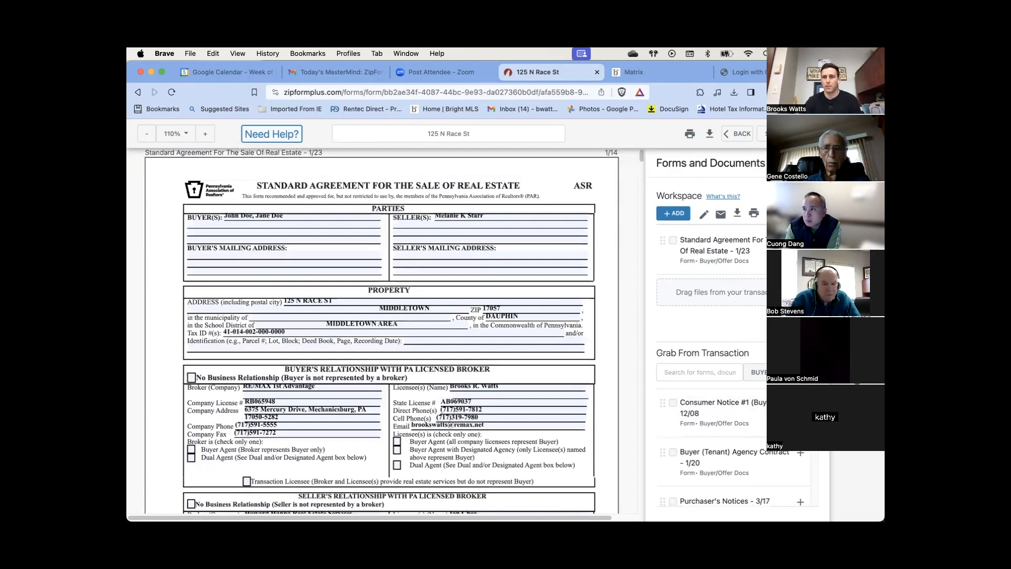
{"action": "scroll", "coordinate": [739, 435], "scroll_direction": "down", "scroll_amount": 3}
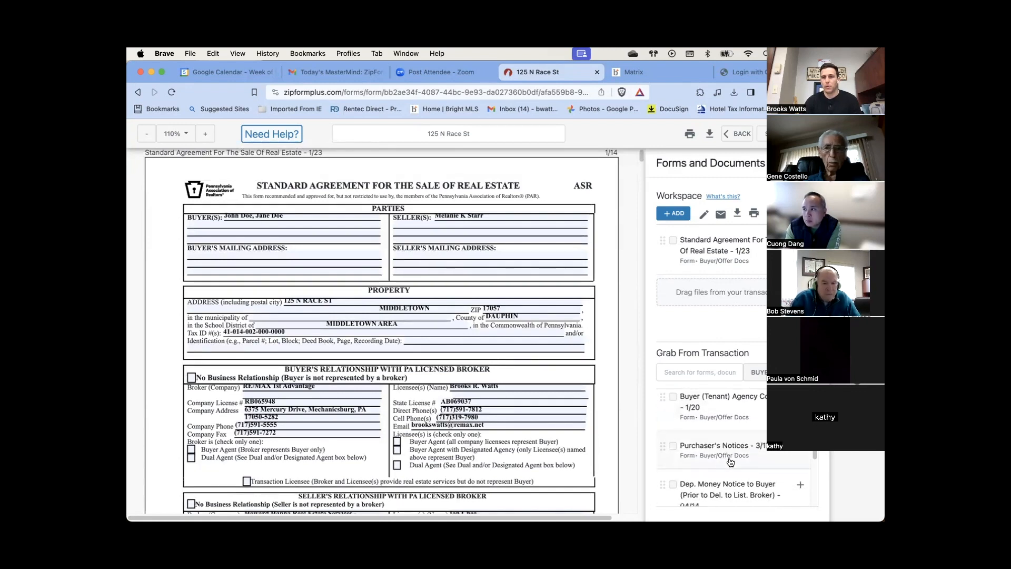
{"action": "scroll", "coordinate": [735, 436], "scroll_direction": "down", "scroll_amount": 1}
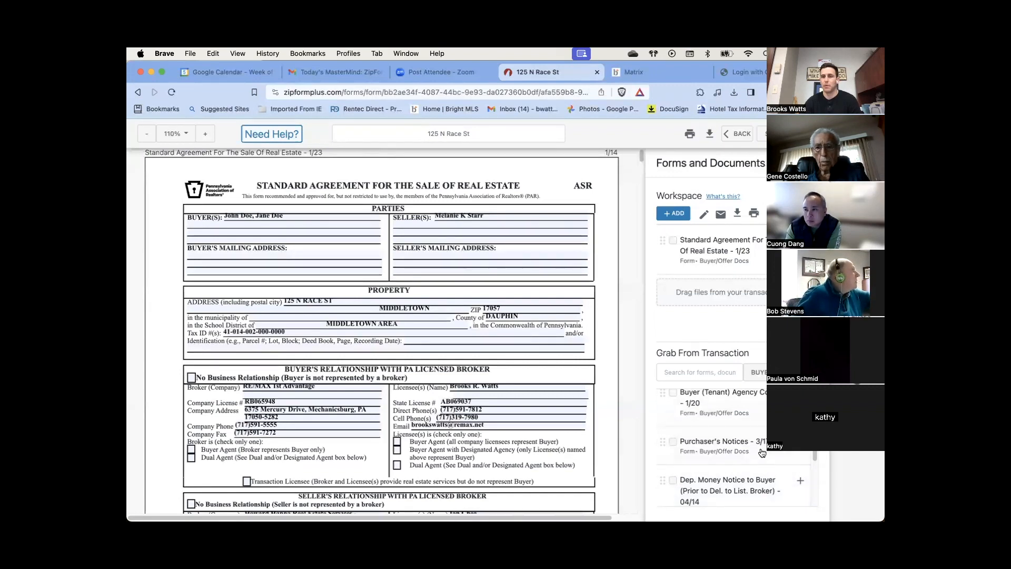
{"action": "scroll", "coordinate": [758, 453], "scroll_direction": "up", "scroll_amount": 2}
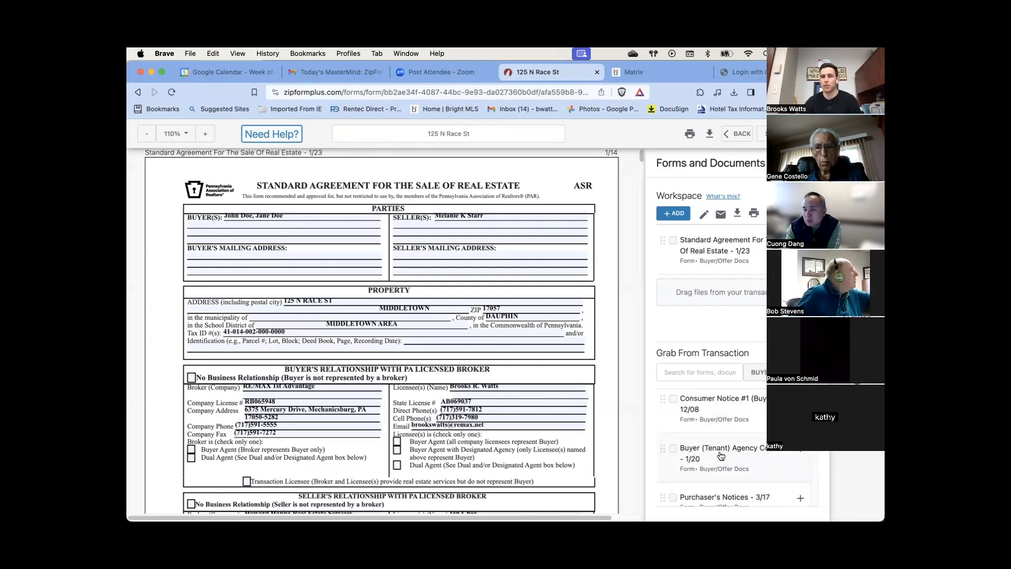
{"action": "scroll", "coordinate": [716, 453], "scroll_direction": "up", "scroll_amount": 1}
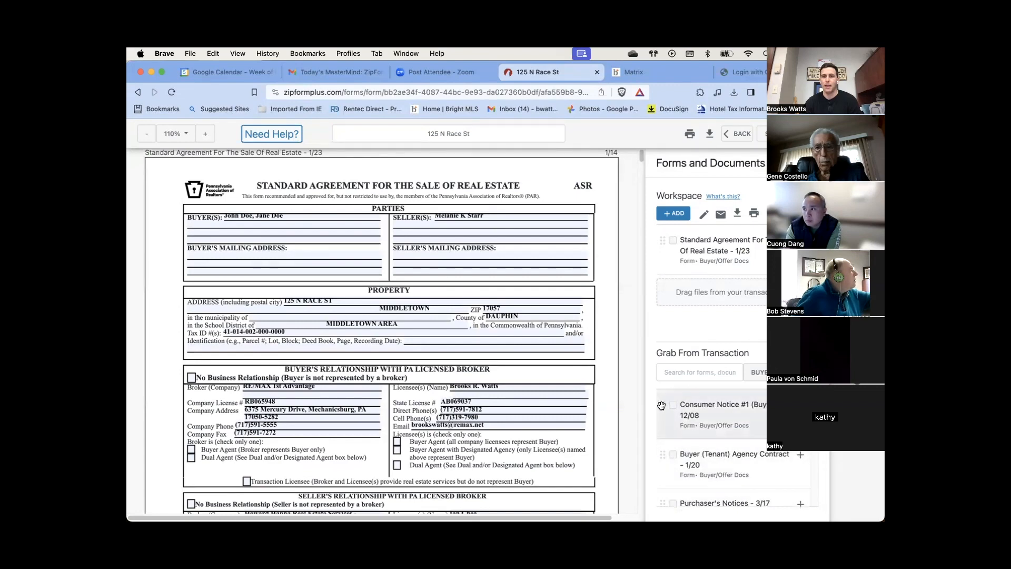
Drag Consumer Notice #1 and the Buyer (Tenant) Agency Contract into the Workspace above the Standard Agreement
{"action": "left_click_drag", "start_coordinate": [661, 406], "coordinate": [665, 249]}
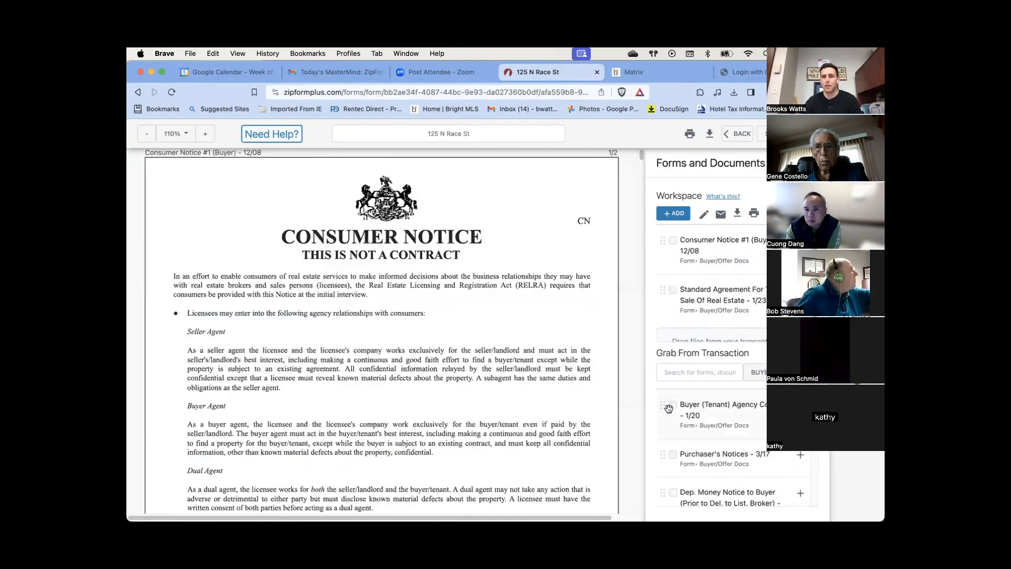
{"action": "left_click_drag", "start_coordinate": [664, 406], "coordinate": [668, 274]}
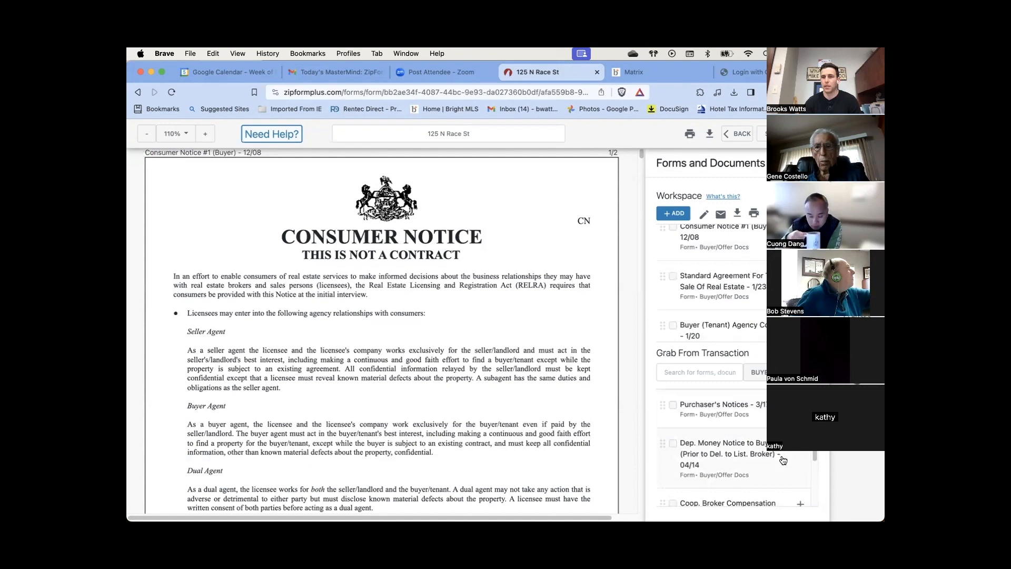
{"action": "scroll", "coordinate": [789, 457], "scroll_direction": "down", "scroll_amount": 3}
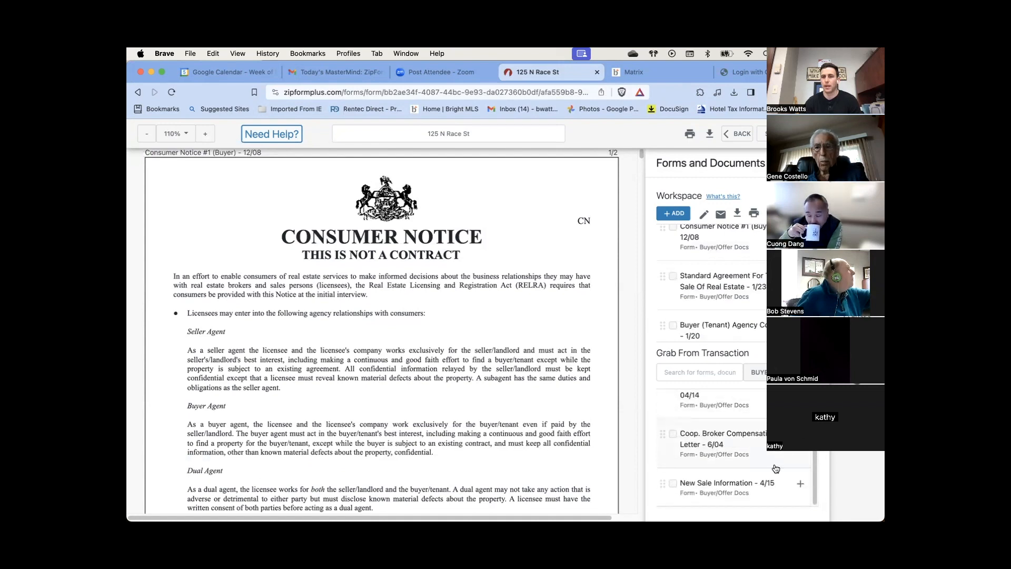
{"action": "scroll", "coordinate": [724, 434], "scroll_direction": "up", "scroll_amount": 3}
{"action": "scroll", "coordinate": [665, 305], "scroll_direction": "down", "scroll_amount": 2}
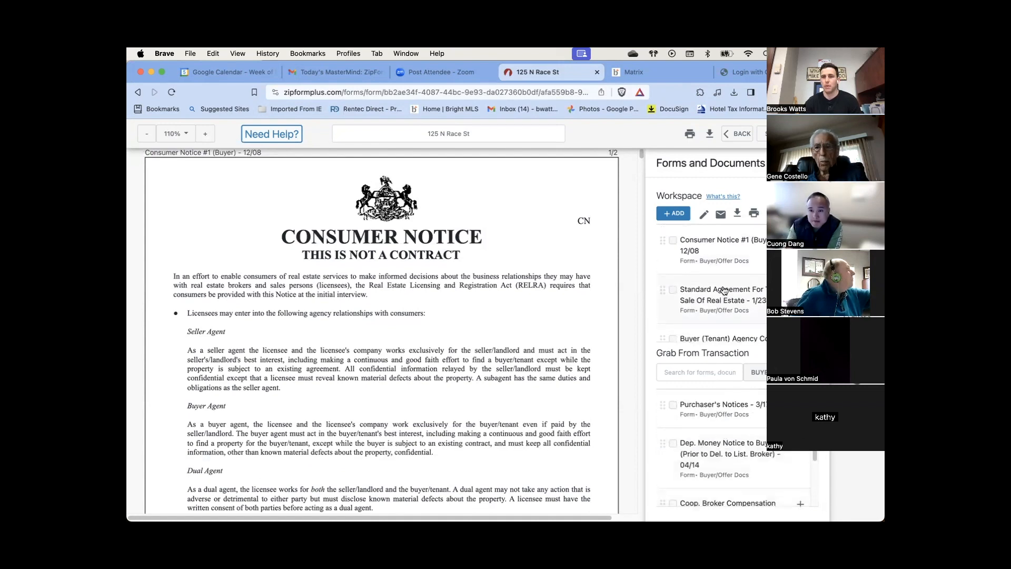
{"action": "left_click_drag", "start_coordinate": [663, 307], "coordinate": [665, 254]}
{"action": "scroll", "coordinate": [684, 289], "scroll_direction": "up", "scroll_amount": 2}
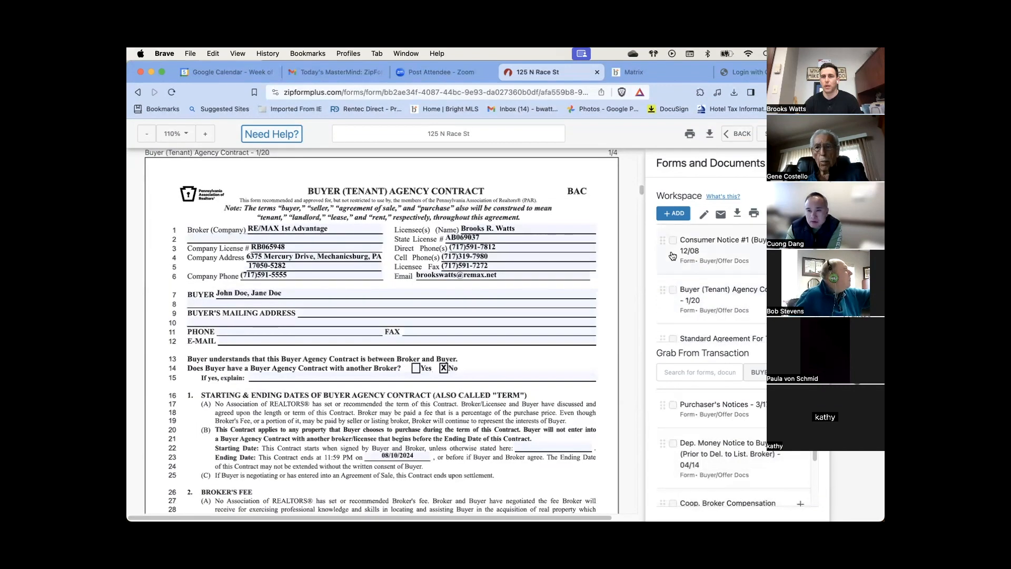
{"action": "left_click", "coordinate": [733, 263]}
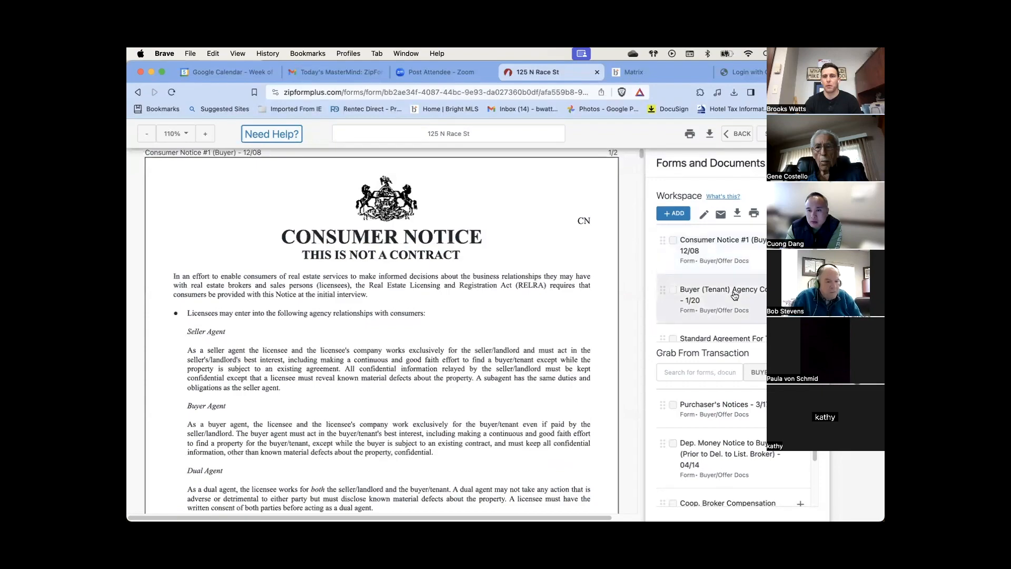
{"action": "left_click", "coordinate": [734, 295]}
{"action": "left_click", "coordinate": [731, 339]}
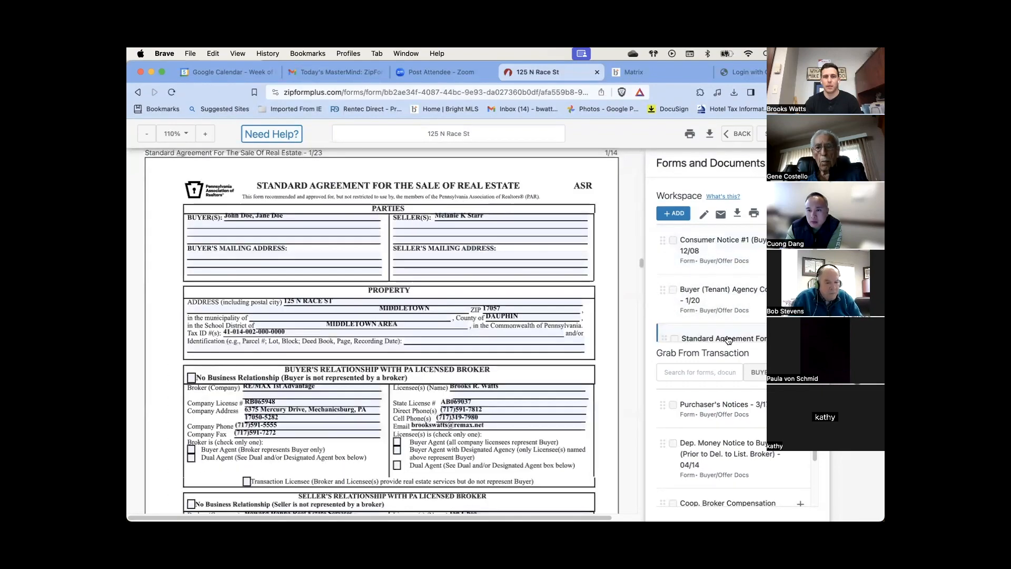
{"action": "scroll", "coordinate": [422, 295], "scroll_direction": "down", "scroll_amount": 20}
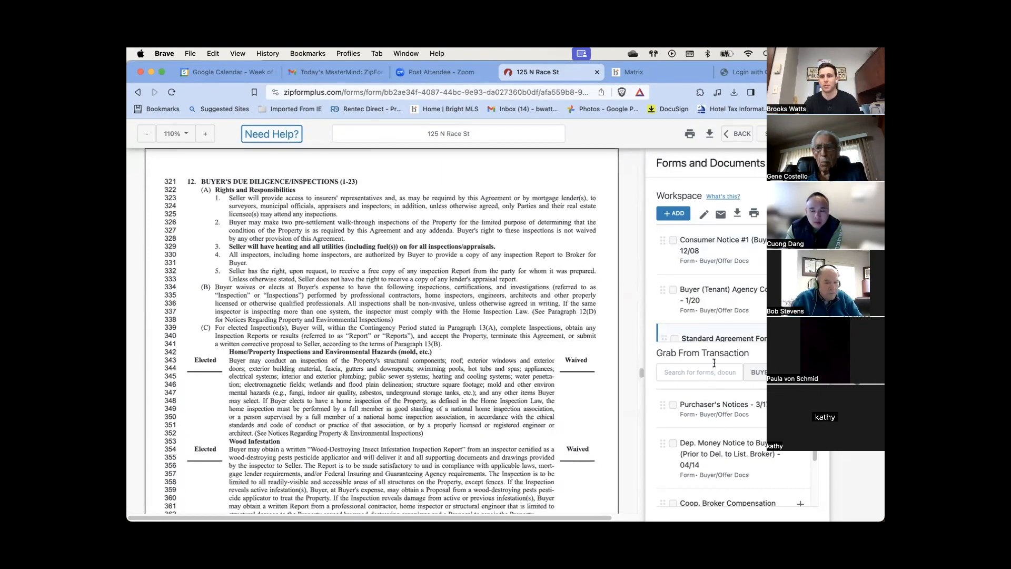
{"action": "left_click", "coordinate": [722, 339]}
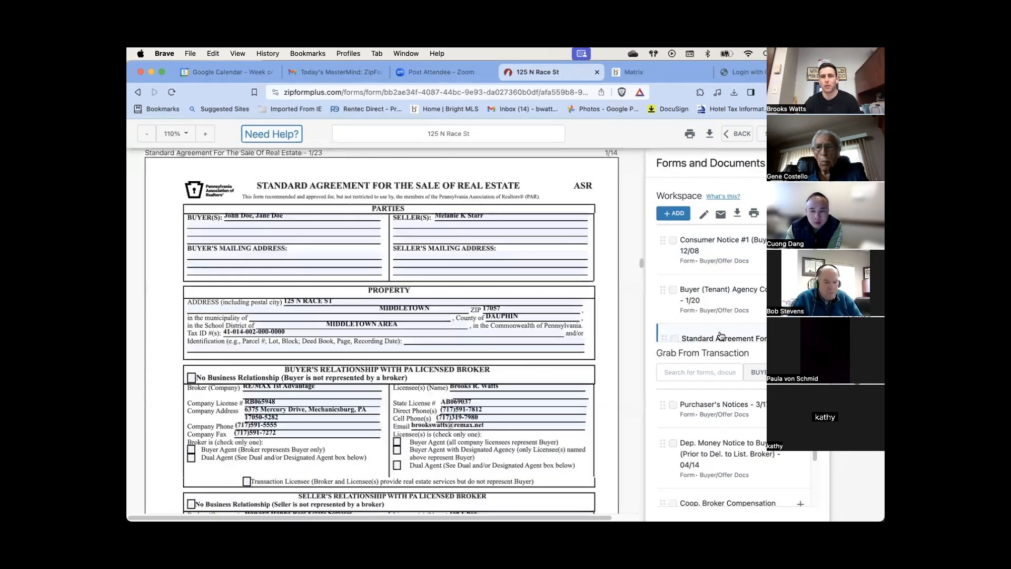
{"action": "left_click", "coordinate": [718, 298]}
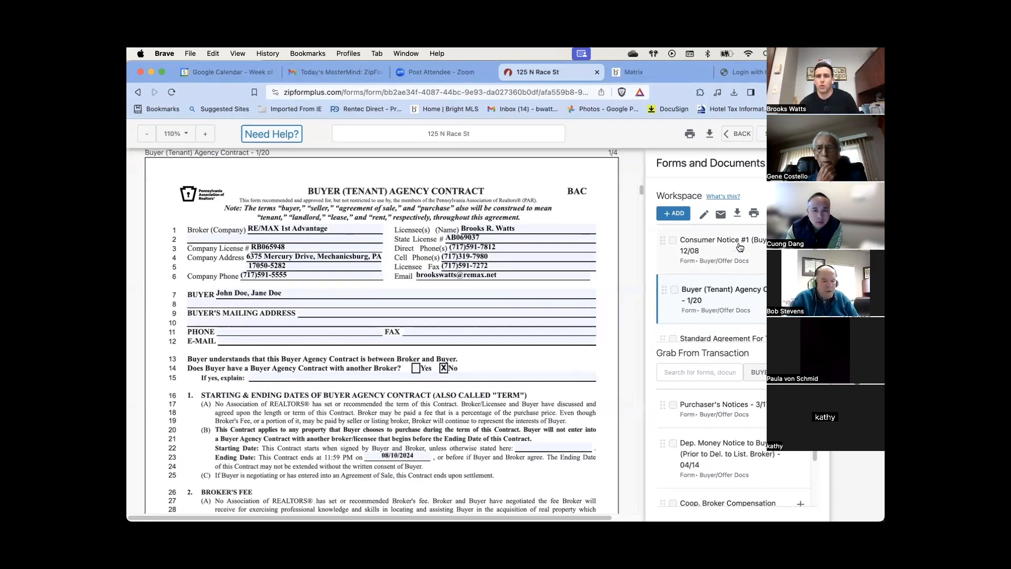
{"action": "scroll", "coordinate": [755, 261], "scroll_direction": "down", "scroll_amount": 1}
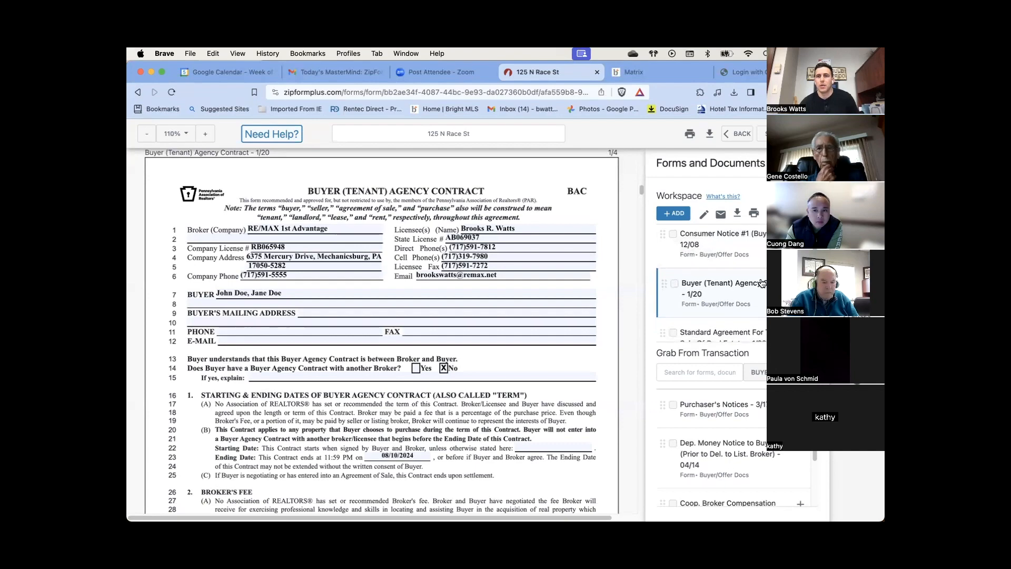
Add the Price Escalation Addendum from the PAR library by searching 'pea', then switch to Upload
{"action": "left_click", "coordinate": [677, 214]}
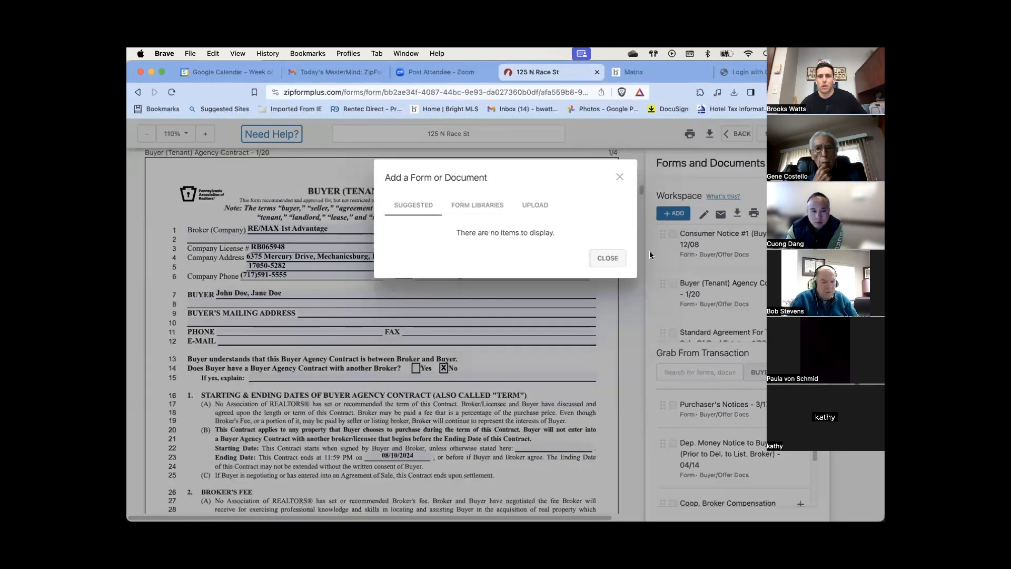
{"action": "left_click", "coordinate": [486, 210]}
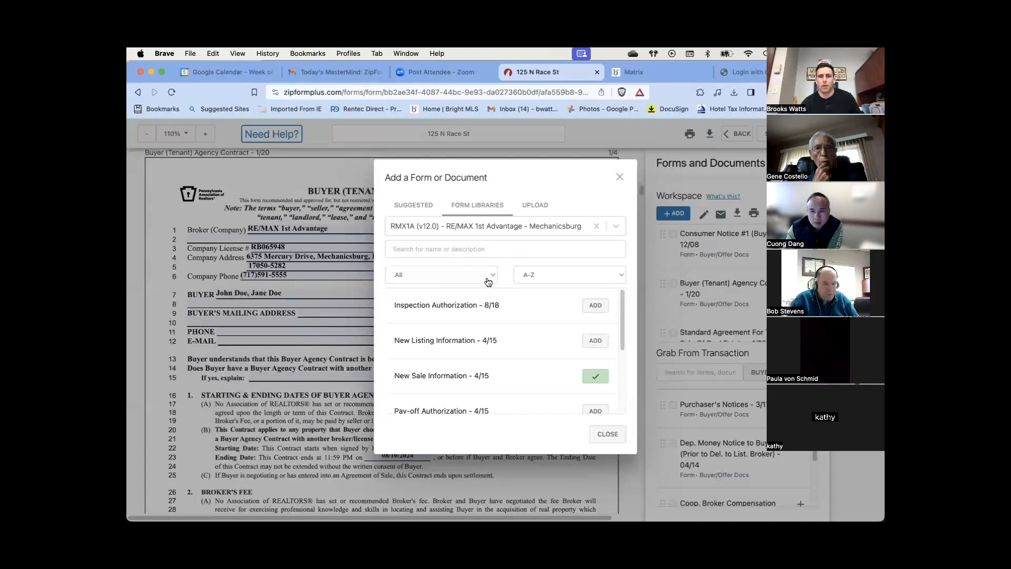
{"action": "left_click", "coordinate": [614, 226]}
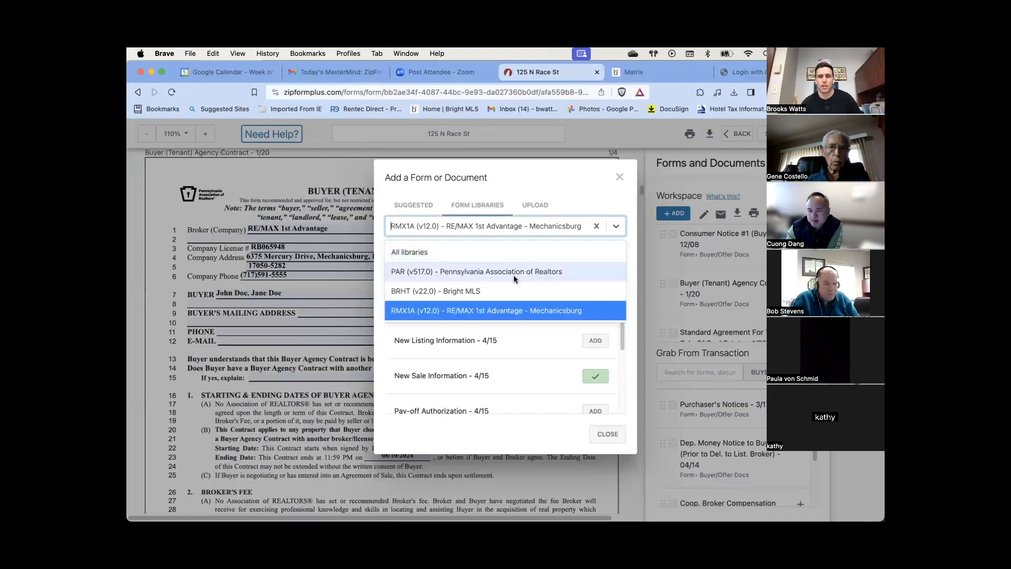
{"action": "left_click", "coordinate": [493, 272]}
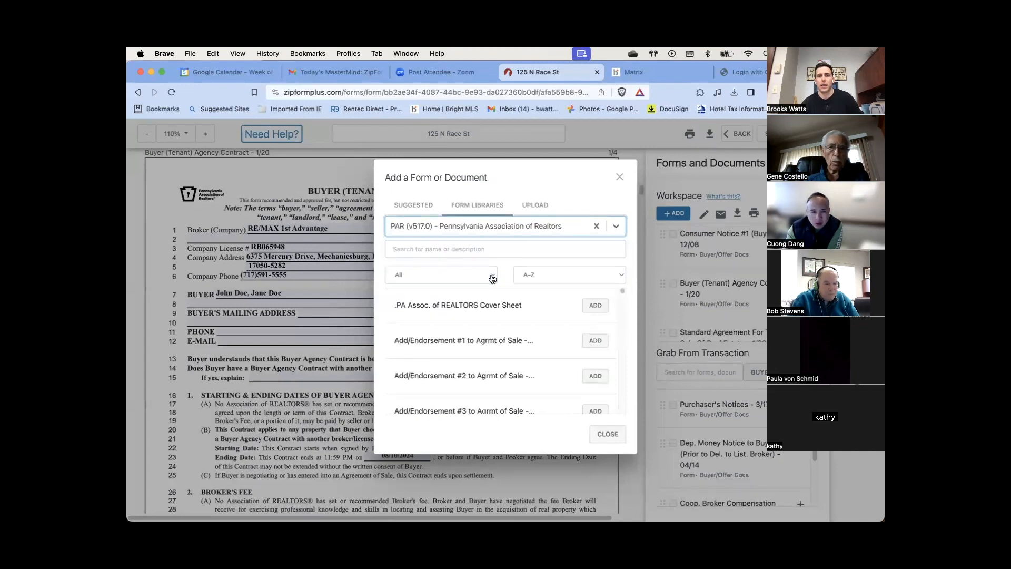
{"action": "left_click", "coordinate": [475, 249]}
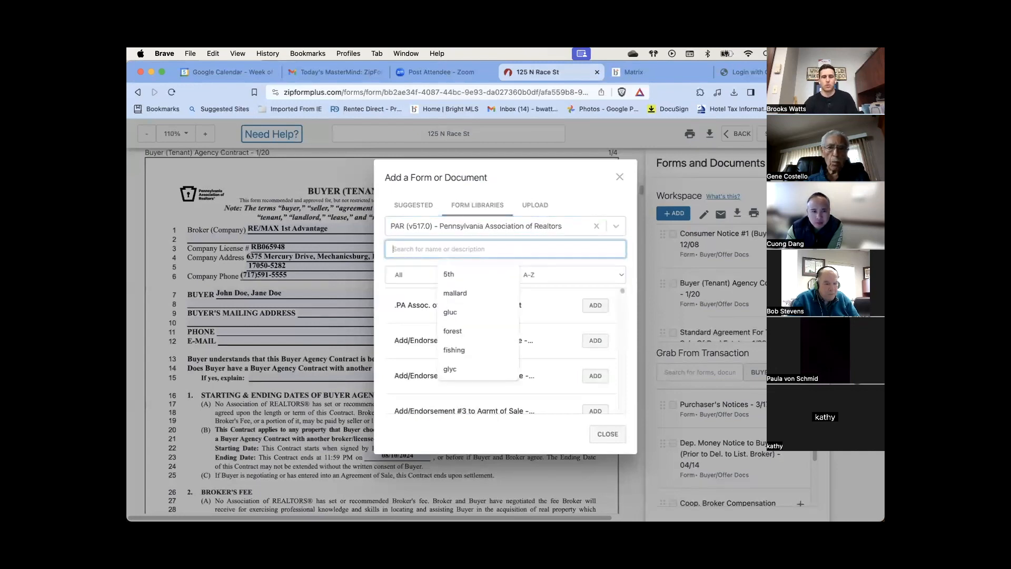
{"action": "type", "text": "pea"}
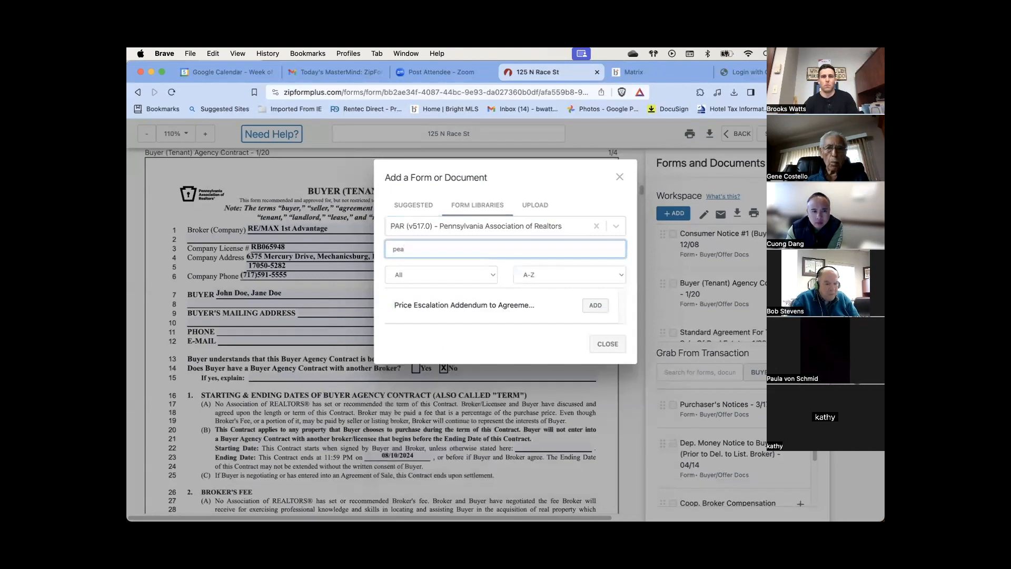
{"action": "left_click", "coordinate": [595, 306]}
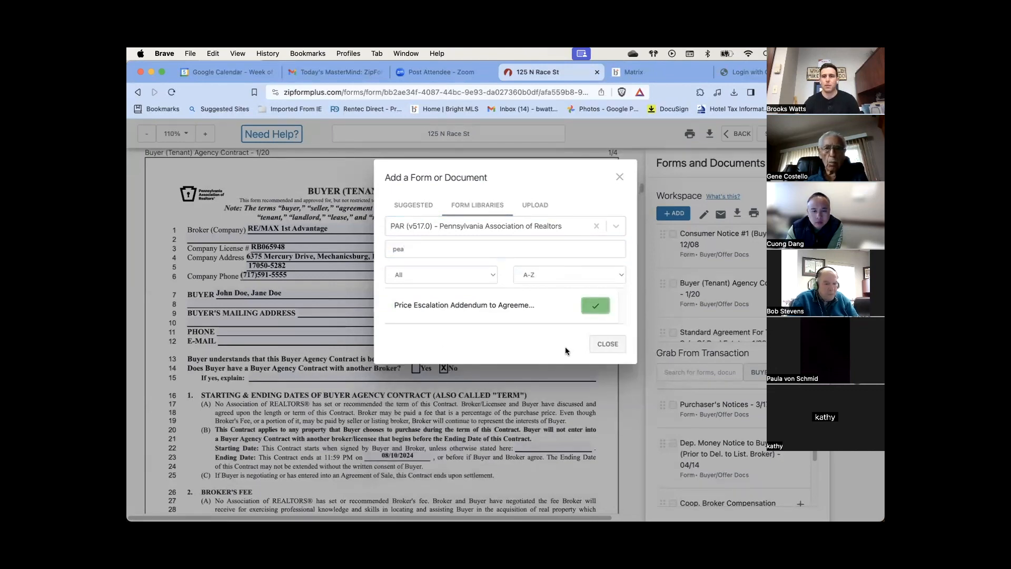
{"action": "left_click", "coordinate": [600, 348]}
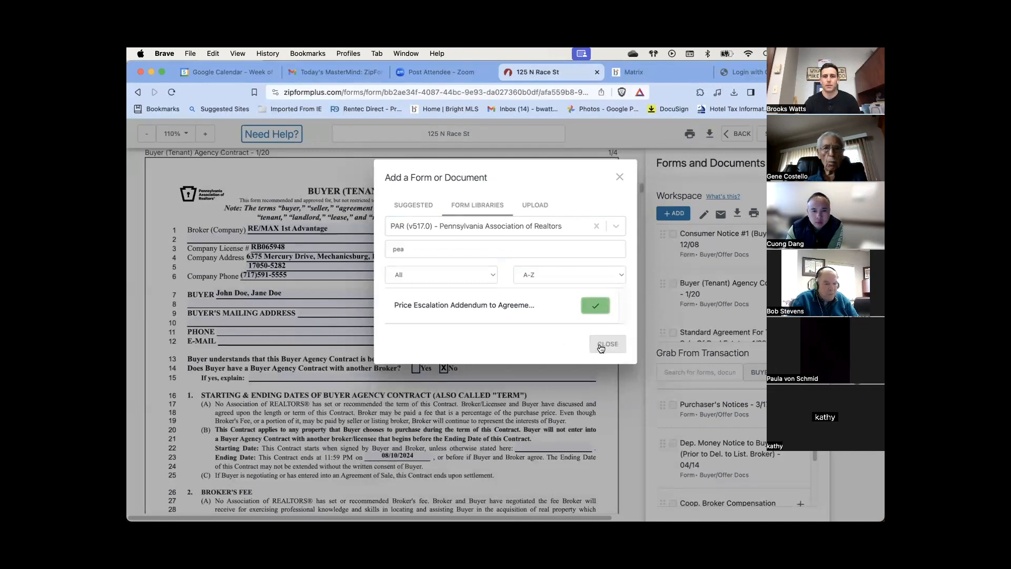
{"action": "left_click", "coordinate": [533, 207]}
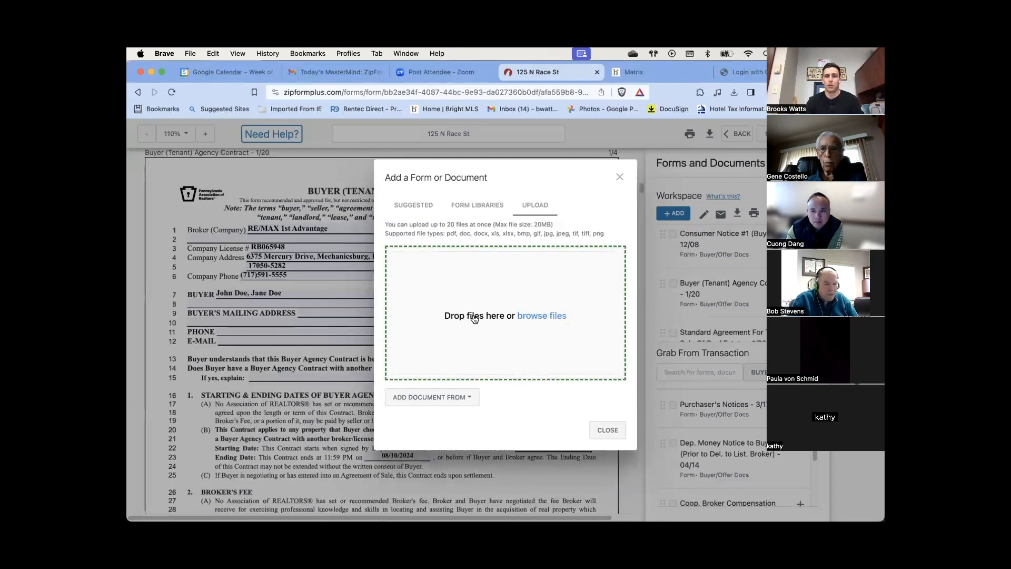
{"action": "left_click", "coordinate": [525, 317]}
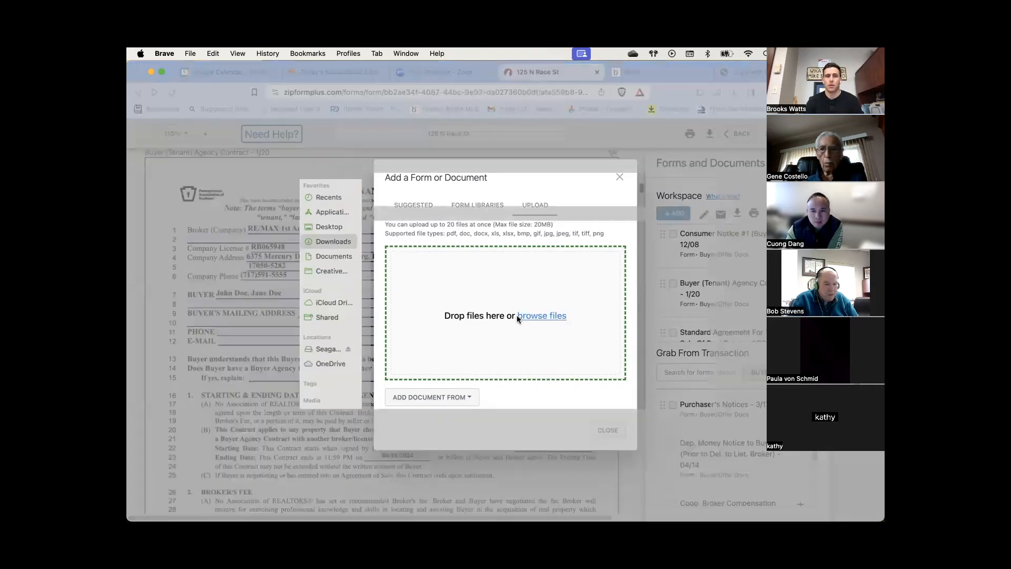
{"action": "left_click", "coordinate": [436, 227]}
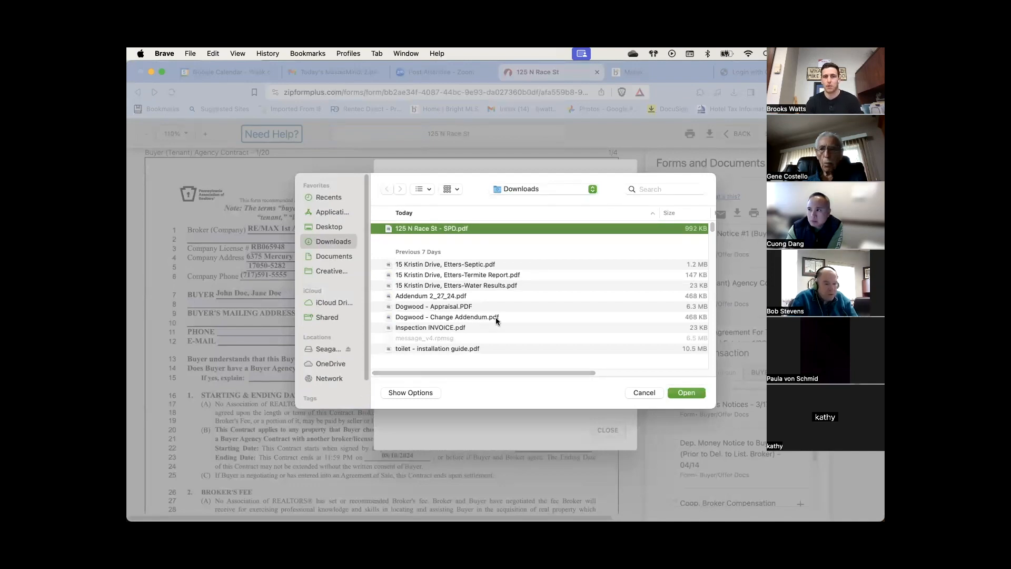
{"action": "left_click", "coordinate": [693, 393]}
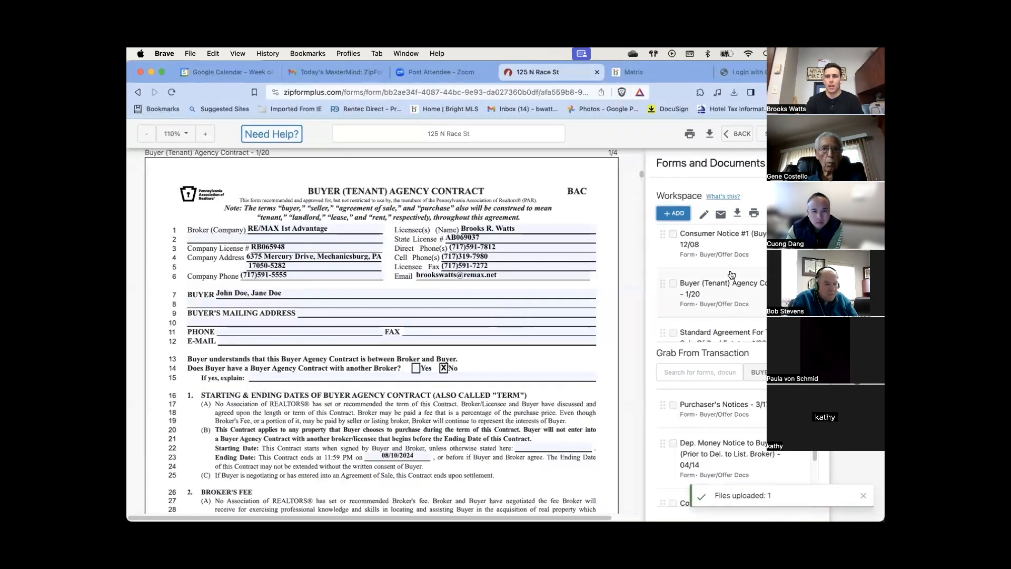
{"action": "scroll", "coordinate": [731, 275], "scroll_direction": "down", "scroll_amount": 5}
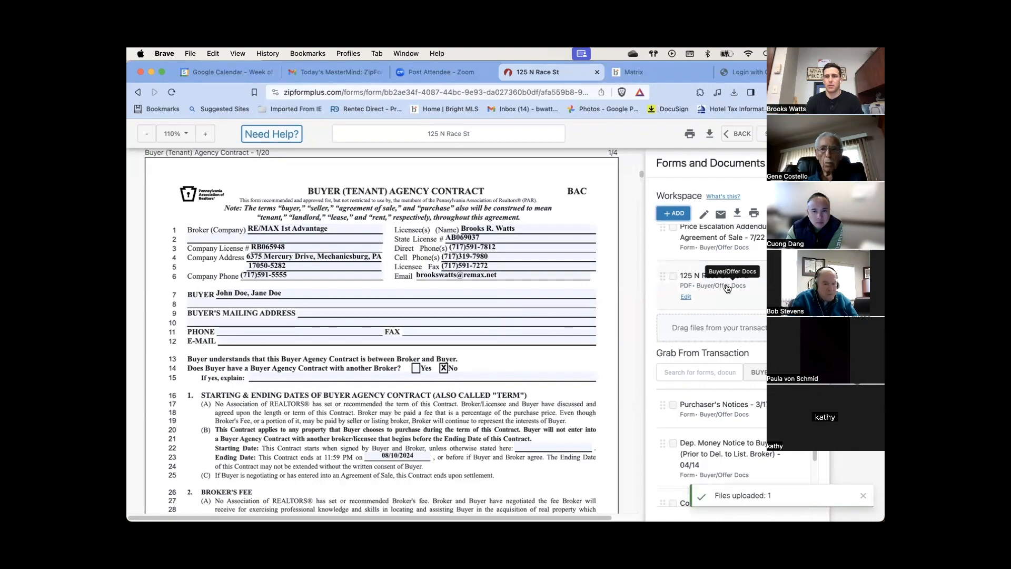
{"action": "left_click", "coordinate": [731, 285]}
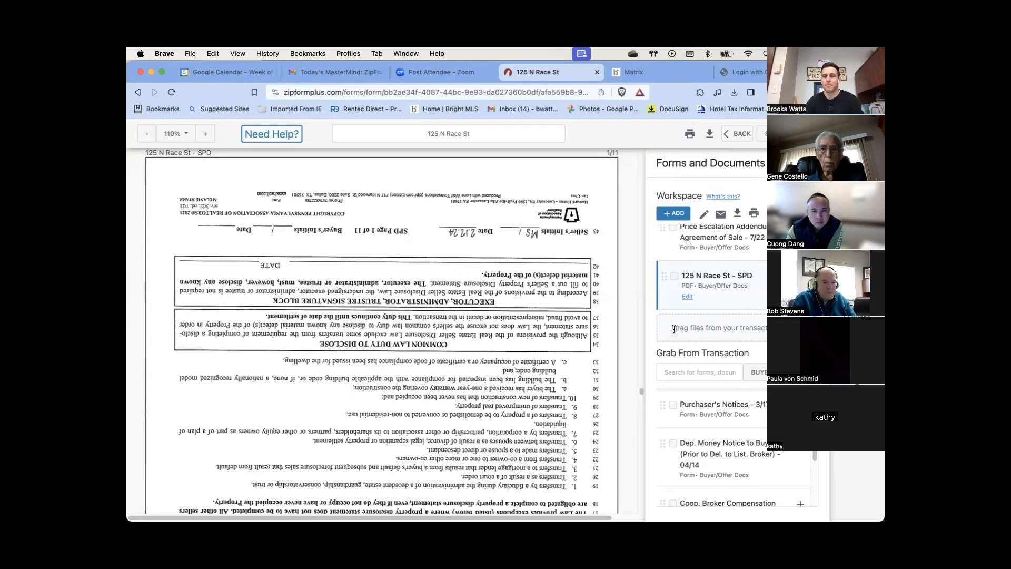
In the SPD page editor, rotate pages 1 and 2 until they are upright
{"action": "left_click", "coordinate": [686, 298]}
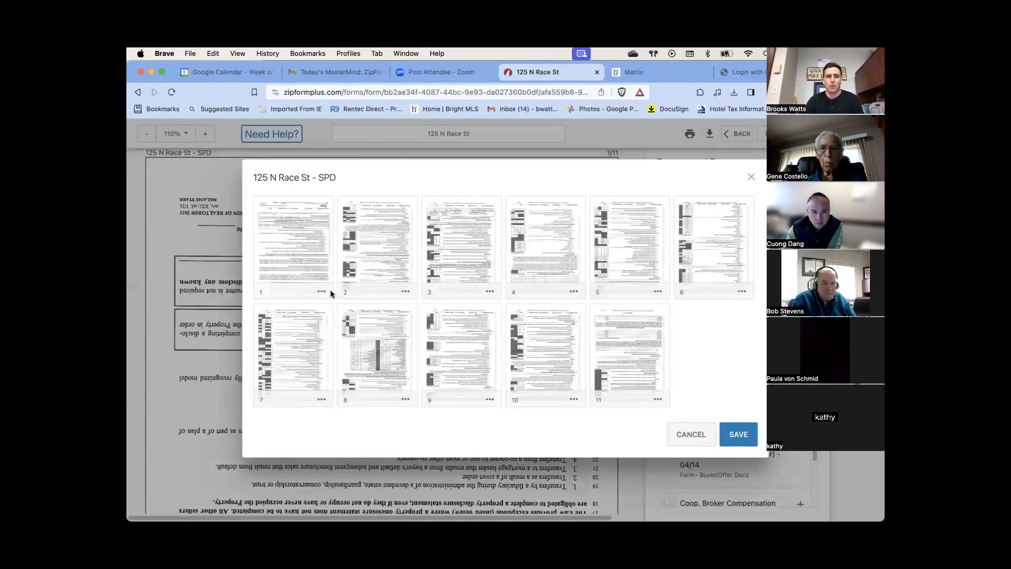
{"action": "left_click", "coordinate": [323, 292]}
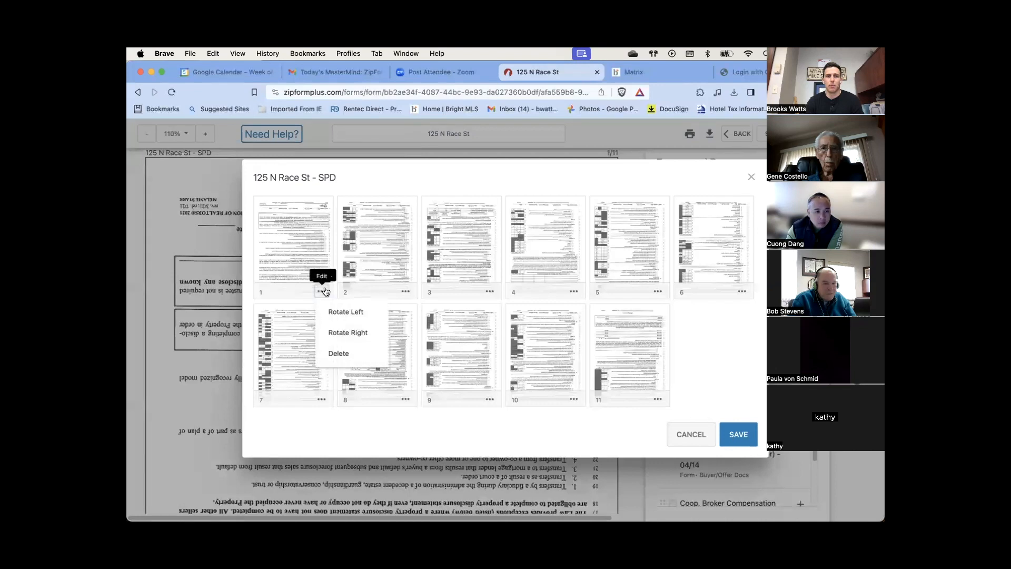
{"action": "left_click", "coordinate": [347, 332]}
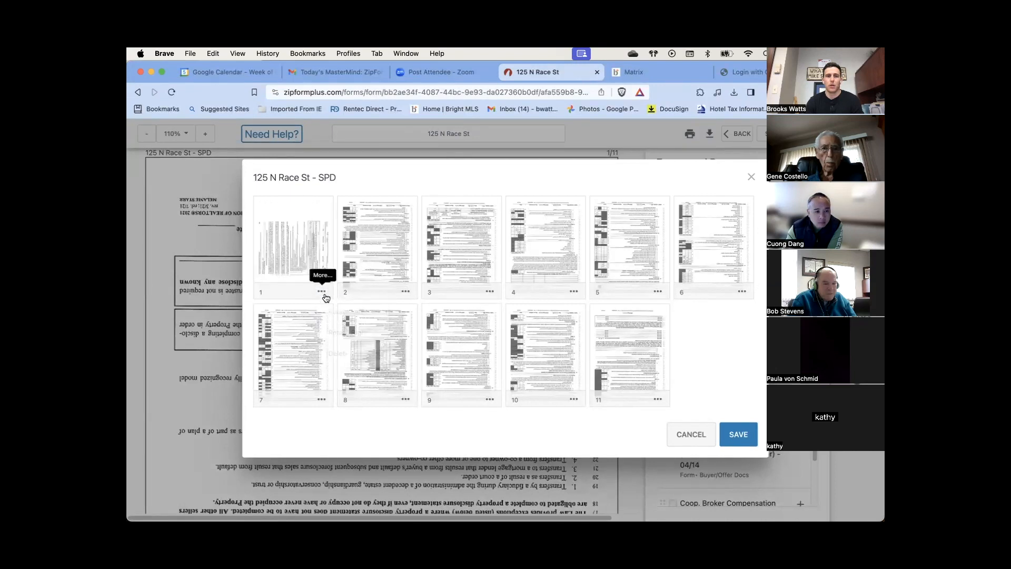
{"action": "left_click", "coordinate": [325, 295]}
{"action": "left_click", "coordinate": [328, 332]}
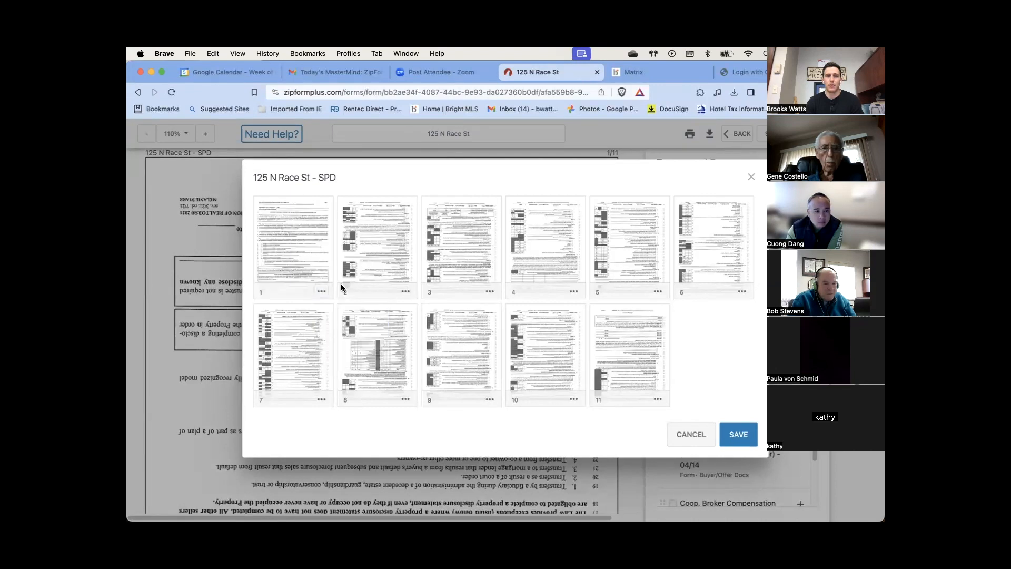
{"action": "left_click", "coordinate": [405, 294]}
{"action": "left_click", "coordinate": [418, 326]}
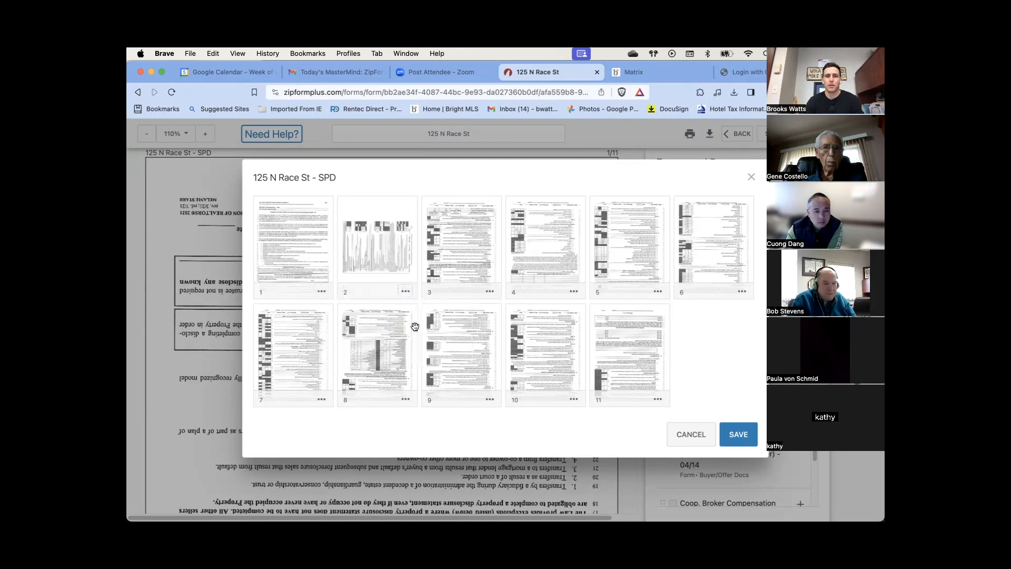
{"action": "left_click", "coordinate": [404, 291]}
{"action": "left_click", "coordinate": [418, 325]}
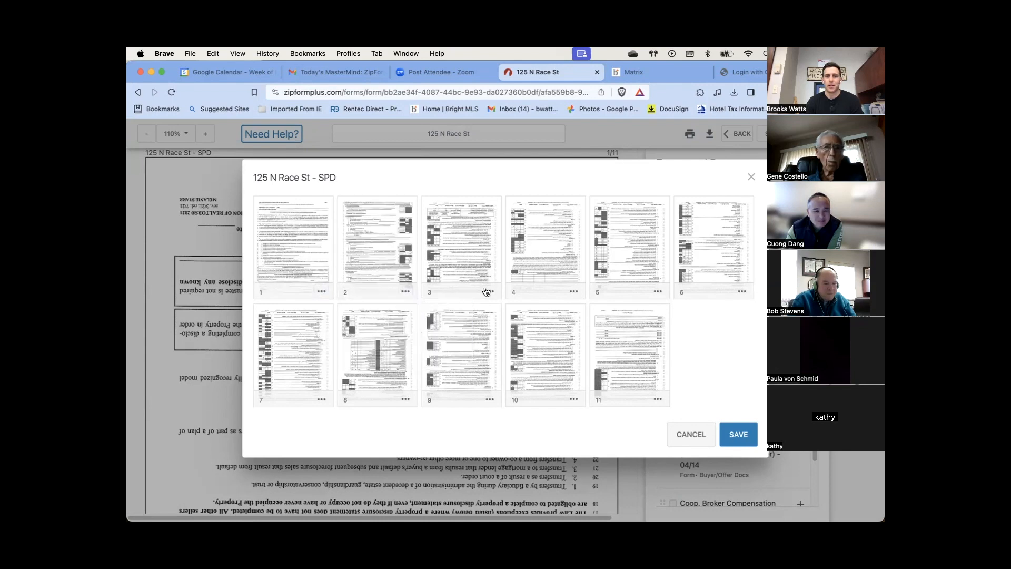
Save the page rotations and scroll through the corrected disclosure pages
{"action": "left_click", "coordinate": [740, 434]}
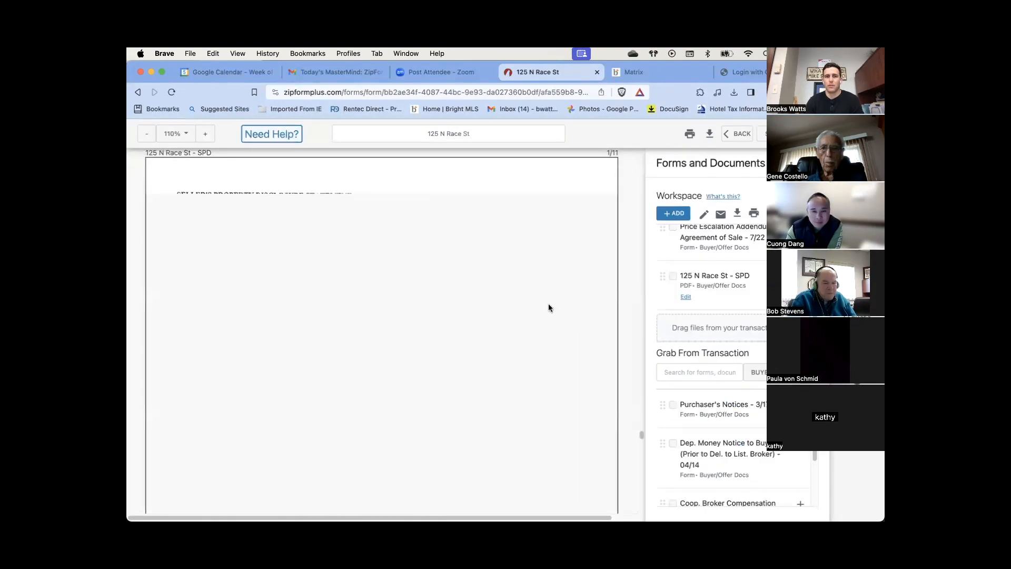
{"action": "scroll", "coordinate": [495, 298], "scroll_direction": "down", "scroll_amount": 5}
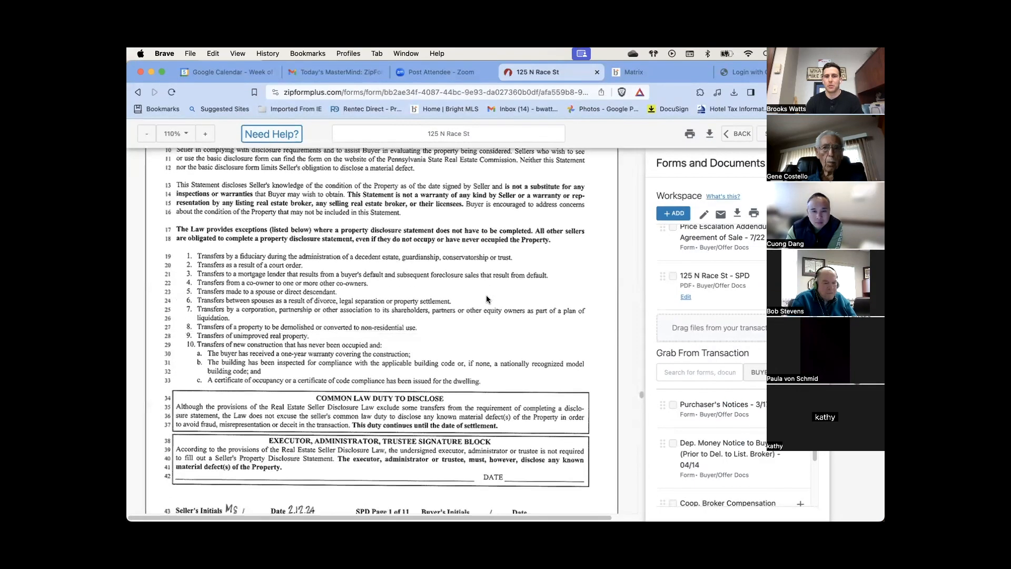
{"action": "scroll", "coordinate": [486, 298], "scroll_direction": "down", "scroll_amount": 5}
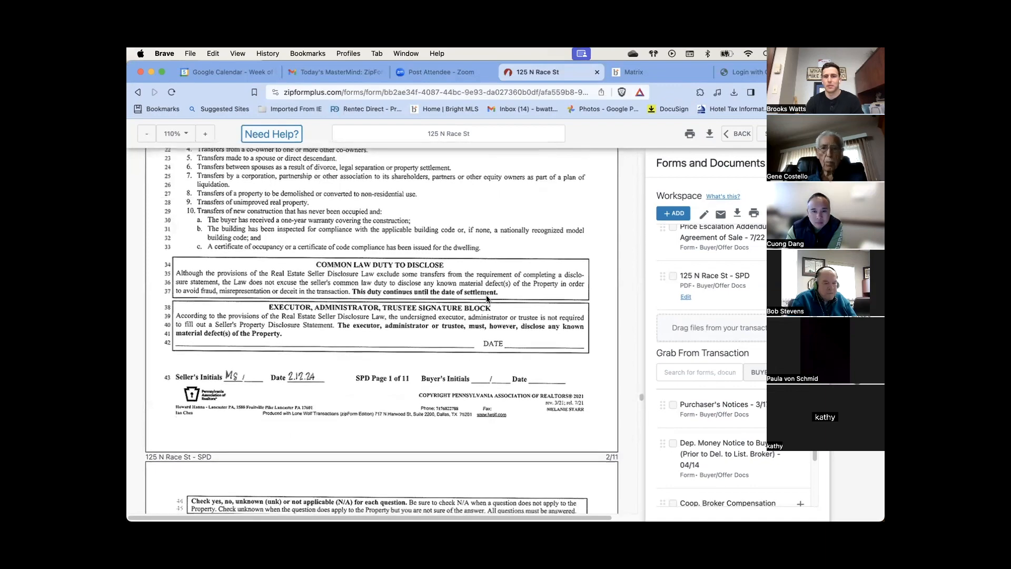
{"action": "scroll", "coordinate": [487, 298], "scroll_direction": "down", "scroll_amount": 7}
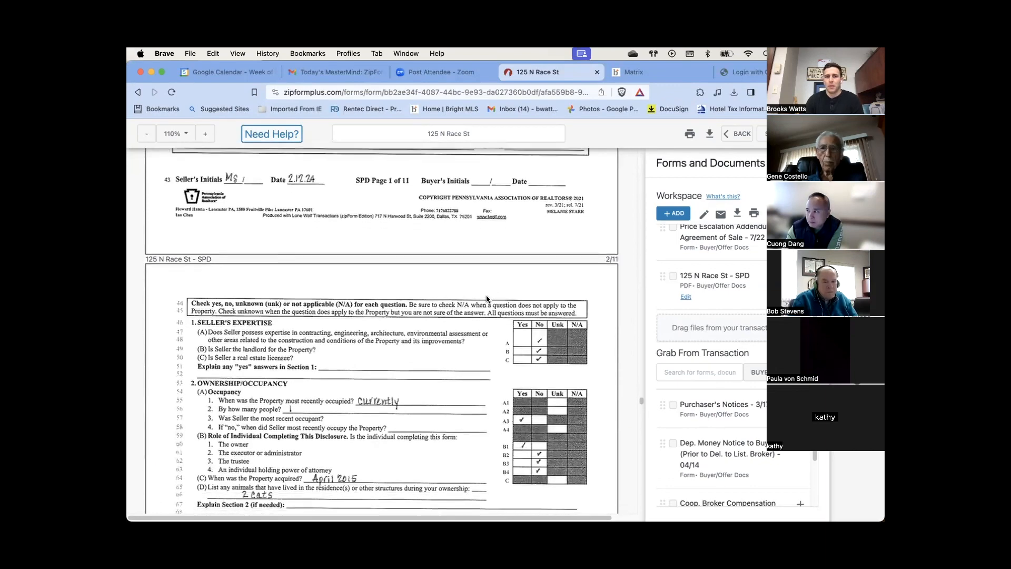
{"action": "scroll", "coordinate": [486, 298], "scroll_direction": "down", "scroll_amount": 2}
{"action": "scroll", "coordinate": [485, 298], "scroll_direction": "up", "scroll_amount": 14}
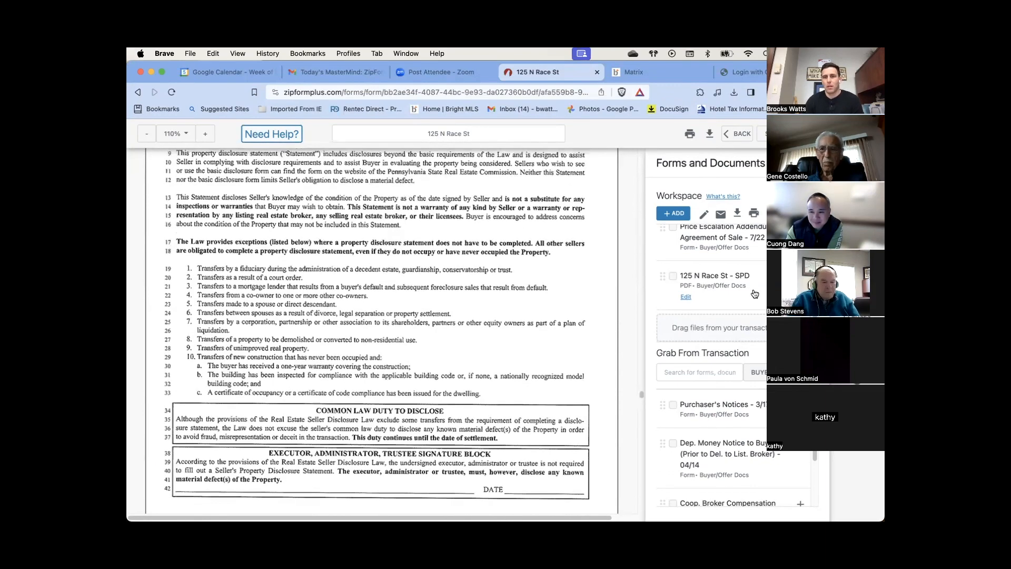
{"action": "scroll", "coordinate": [748, 298], "scroll_direction": "up", "scroll_amount": 4}
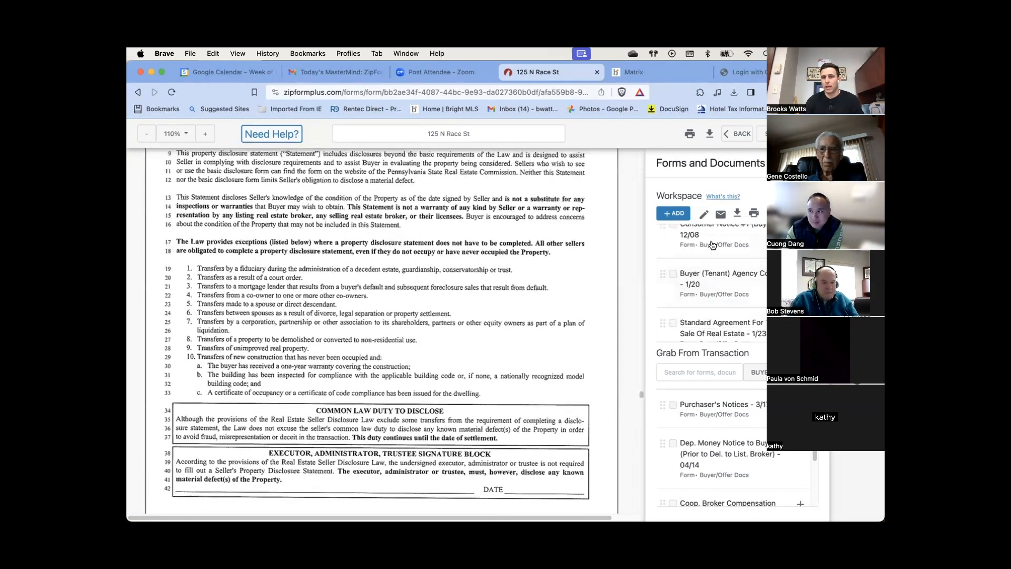
Scroll up through the workspace documents to the Standard Agreement's page 2 purchase price section
{"action": "scroll", "coordinate": [749, 276], "scroll_direction": "down", "scroll_amount": 1}
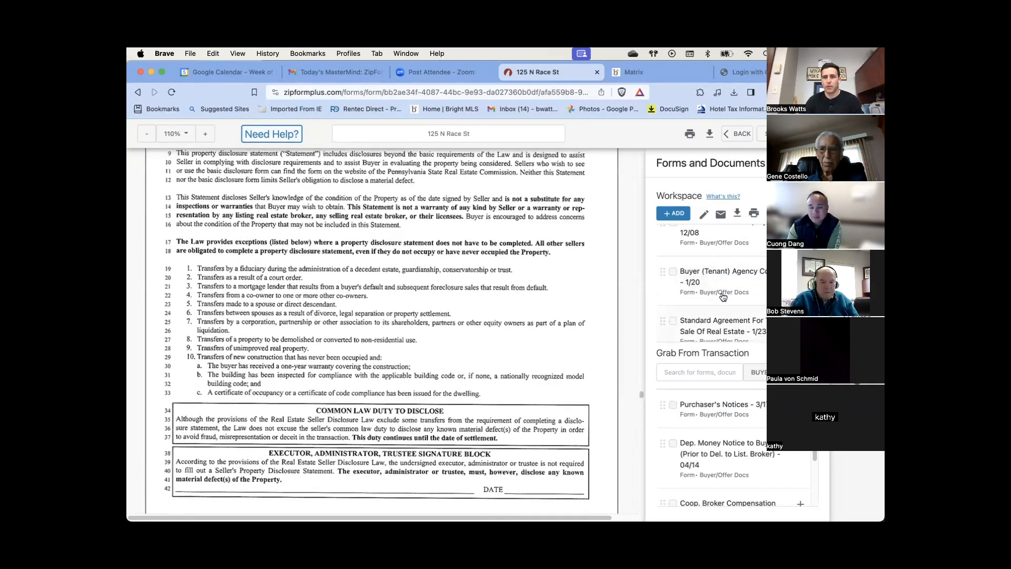
{"action": "scroll", "coordinate": [729, 303], "scroll_direction": "down", "scroll_amount": 2}
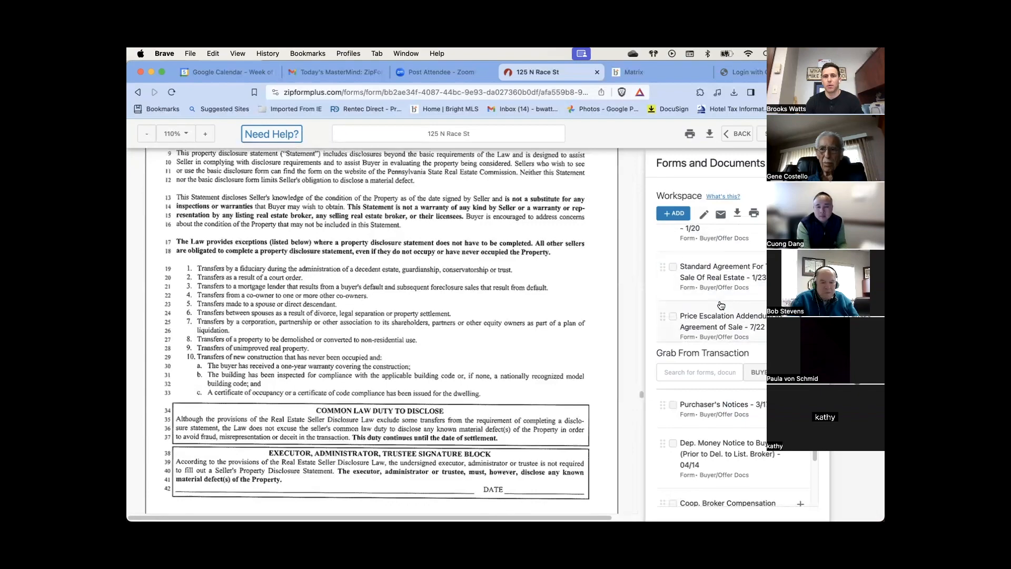
{"action": "scroll", "coordinate": [476, 309], "scroll_direction": "up", "scroll_amount": 15}
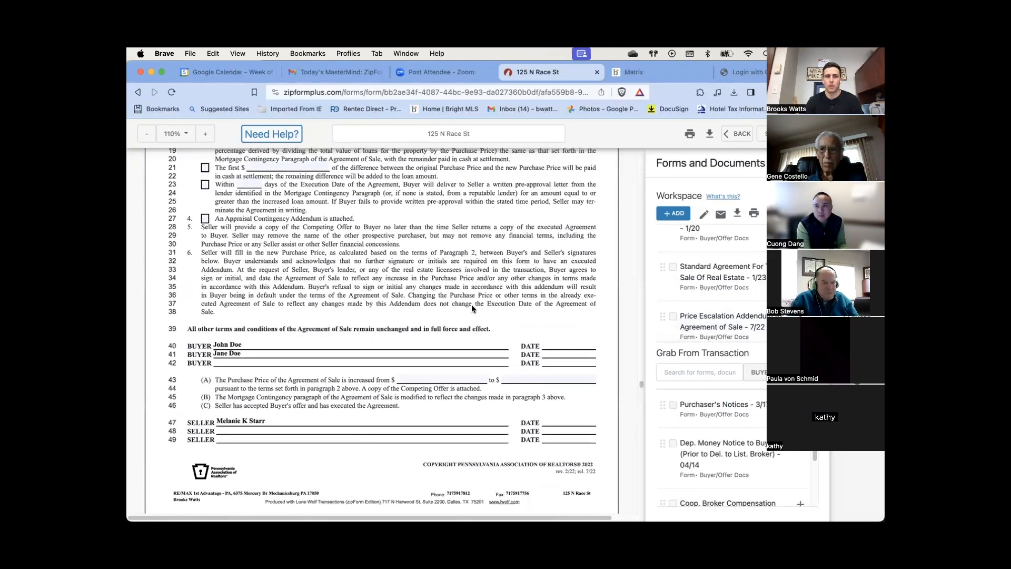
{"action": "scroll", "coordinate": [469, 309], "scroll_direction": "up", "scroll_amount": 20}
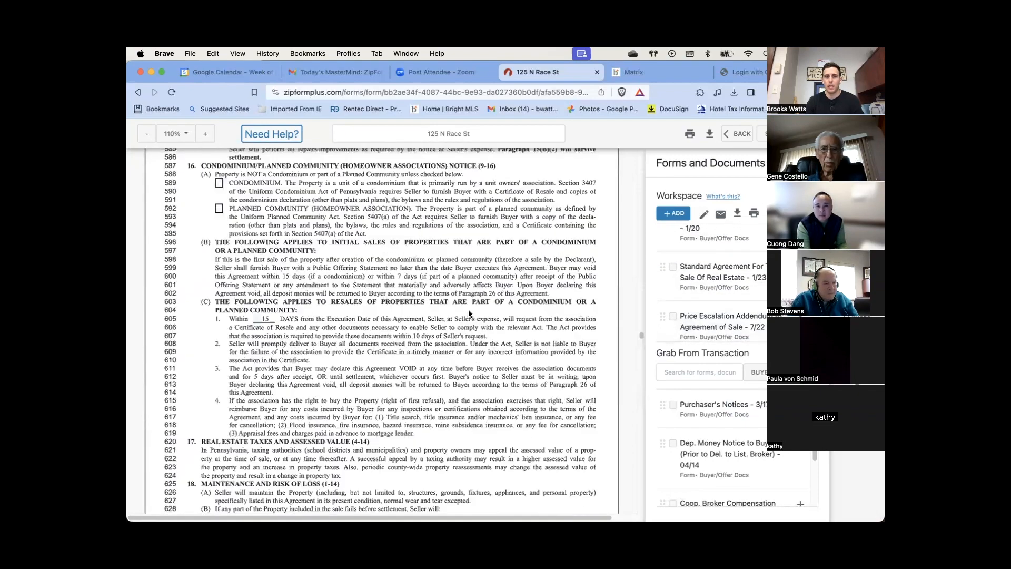
{"action": "scroll", "coordinate": [469, 314], "scroll_direction": "up", "scroll_amount": 20}
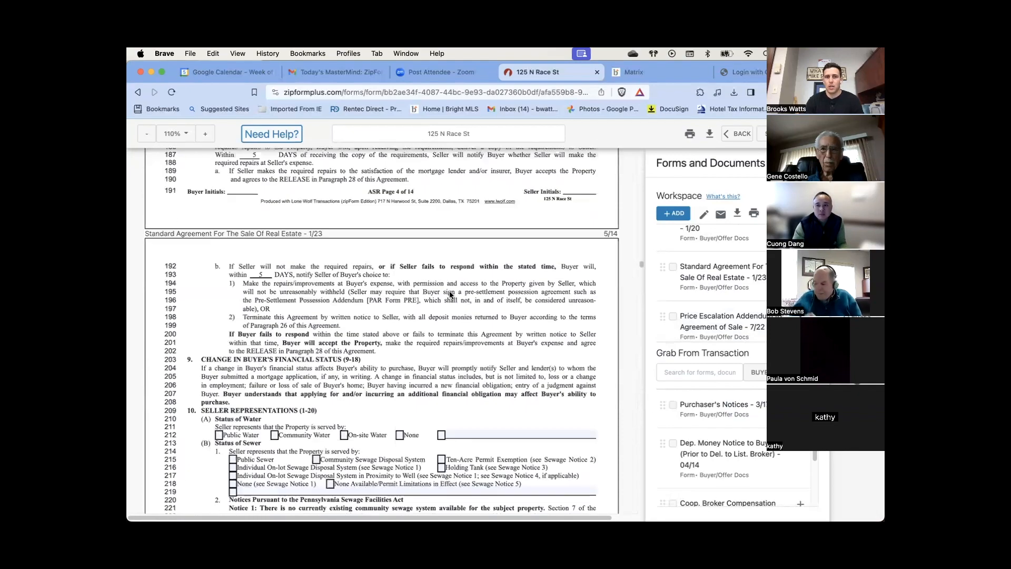
{"action": "scroll", "coordinate": [449, 296], "scroll_direction": "up", "scroll_amount": 20}
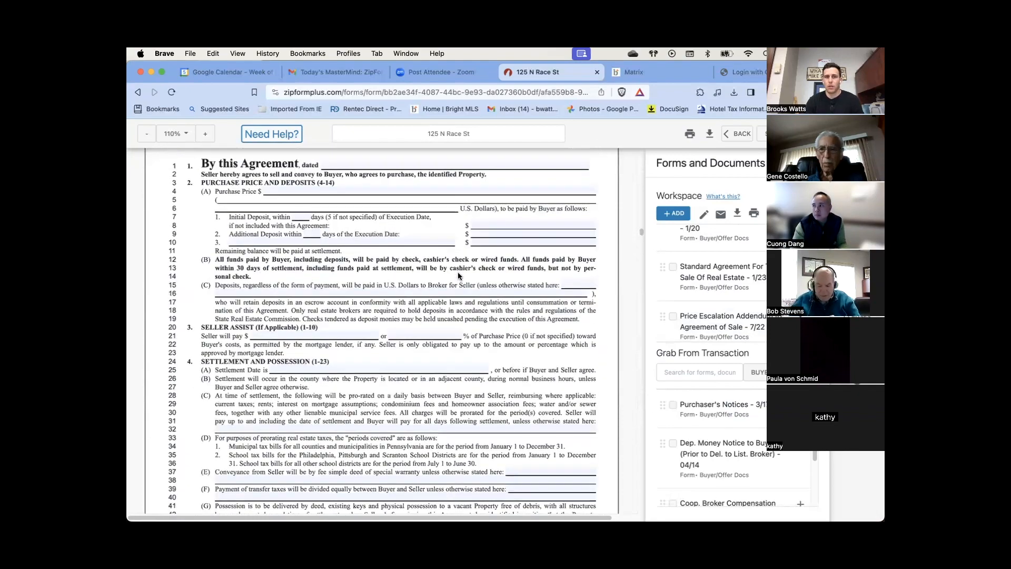
{"action": "scroll", "coordinate": [458, 275], "scroll_direction": "up", "scroll_amount": 15}
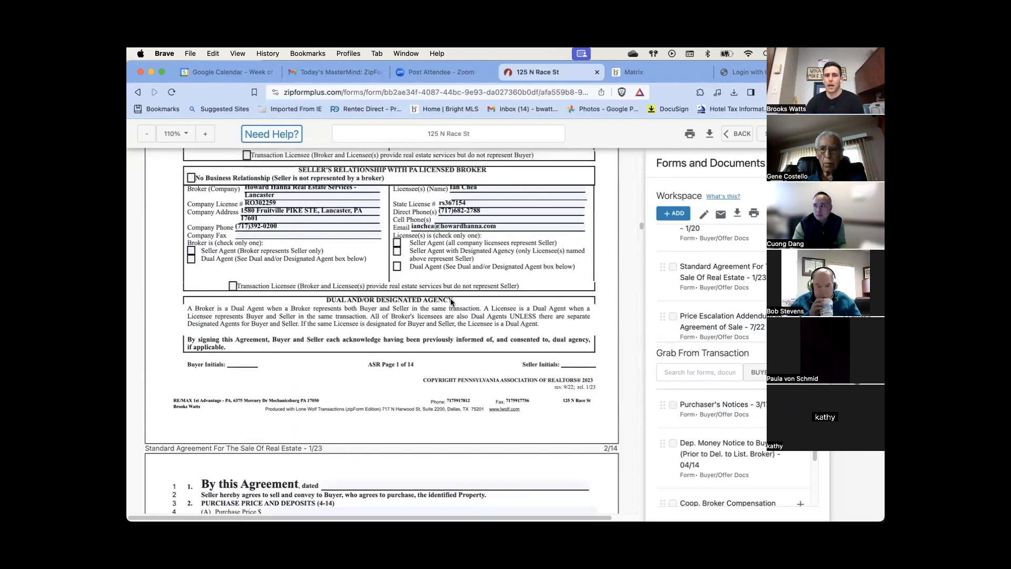
{"action": "scroll", "coordinate": [450, 302], "scroll_direction": "up", "scroll_amount": 2}
{"action": "scroll", "coordinate": [450, 301], "scroll_direction": "down", "scroll_amount": 8}
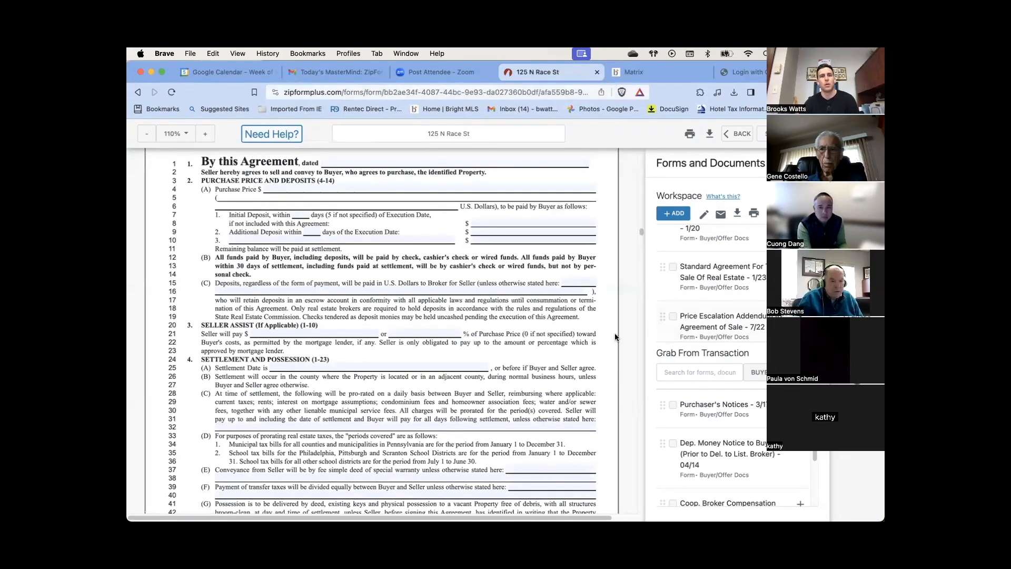
{"action": "scroll", "coordinate": [361, 357], "scroll_direction": "up", "scroll_amount": 1}
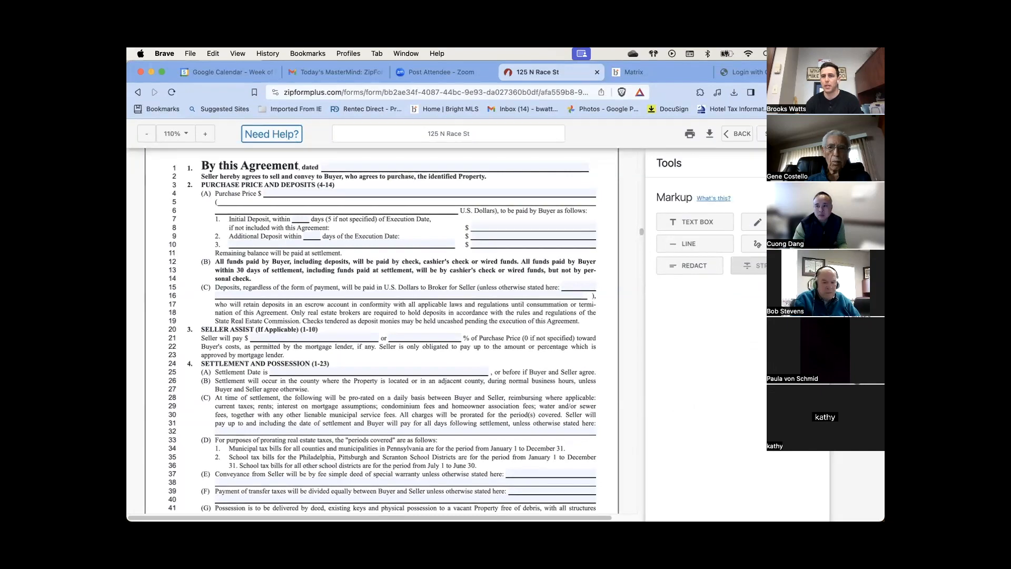
Strike through the 'By this Agreement, dated' line and line 3 in red
{"action": "left_click", "coordinate": [748, 265]}
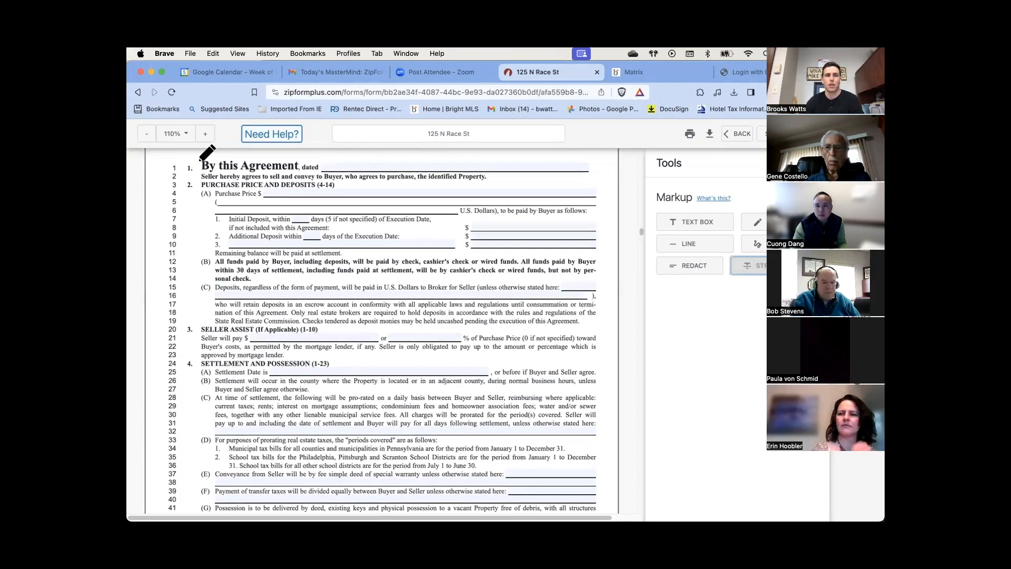
{"action": "left_click_drag", "start_coordinate": [195, 163], "coordinate": [389, 163]}
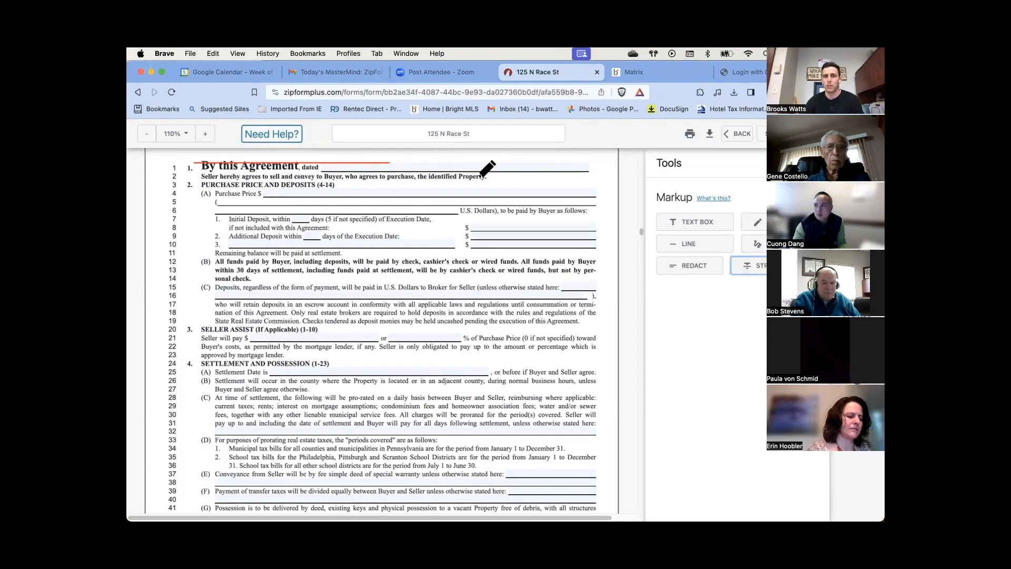
{"action": "left_click_drag", "start_coordinate": [268, 192], "coordinate": [452, 192]}
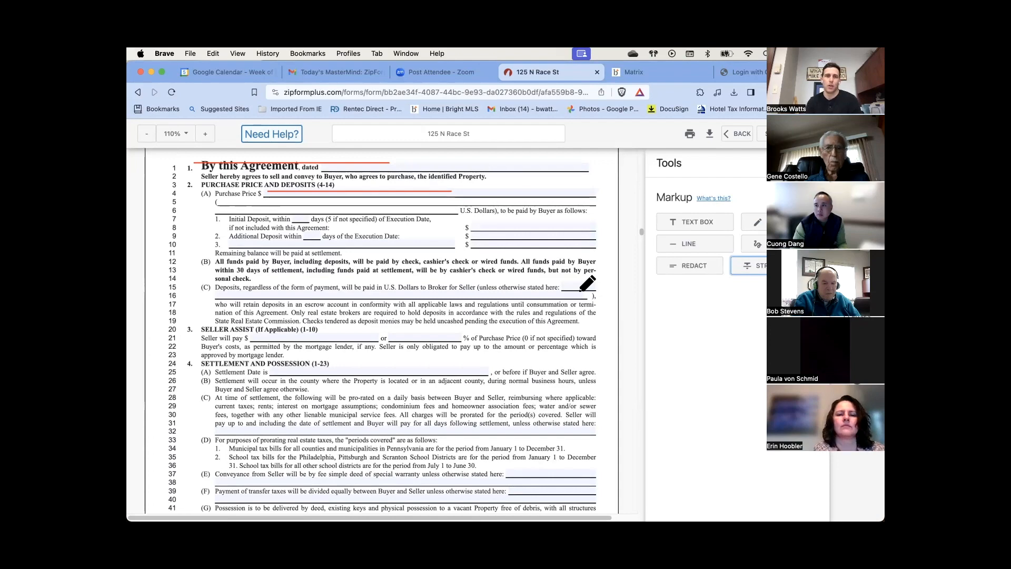
Try placing text boxes on the agreement near line 4
{"action": "left_click", "coordinate": [706, 226]}
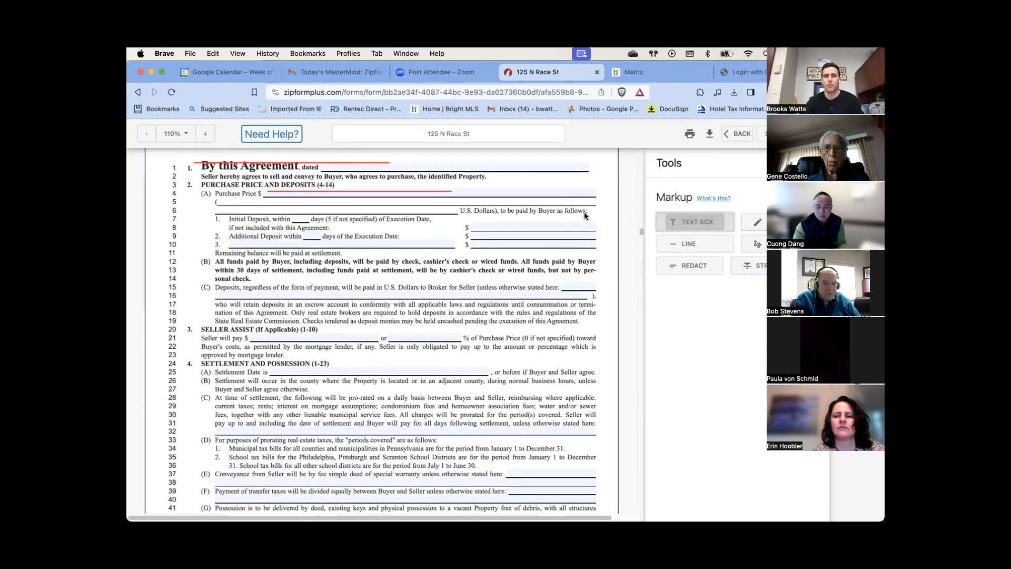
{"action": "left_click", "coordinate": [493, 186]}
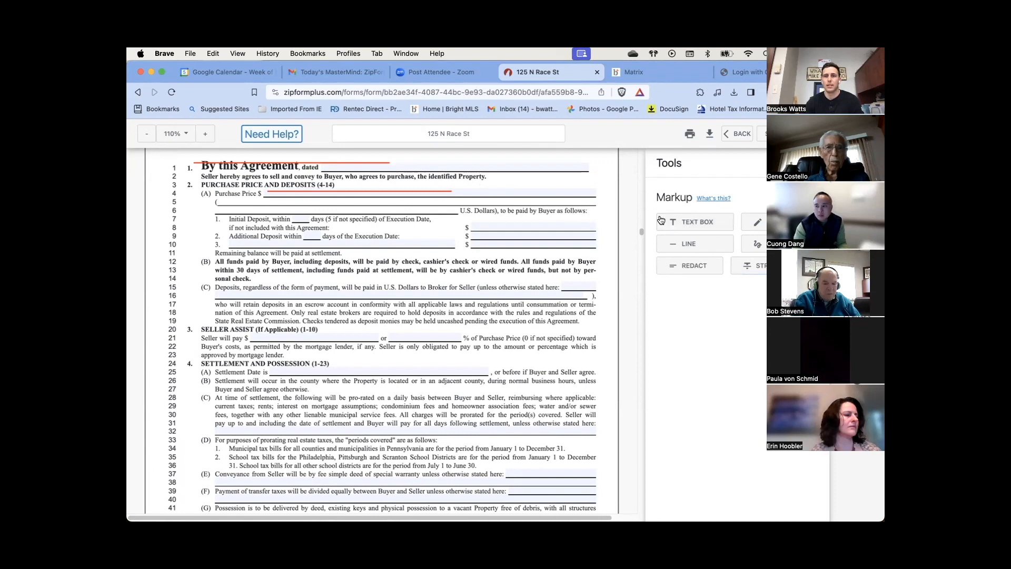
{"action": "left_click", "coordinate": [661, 221]}
{"action": "left_click", "coordinate": [487, 190]}
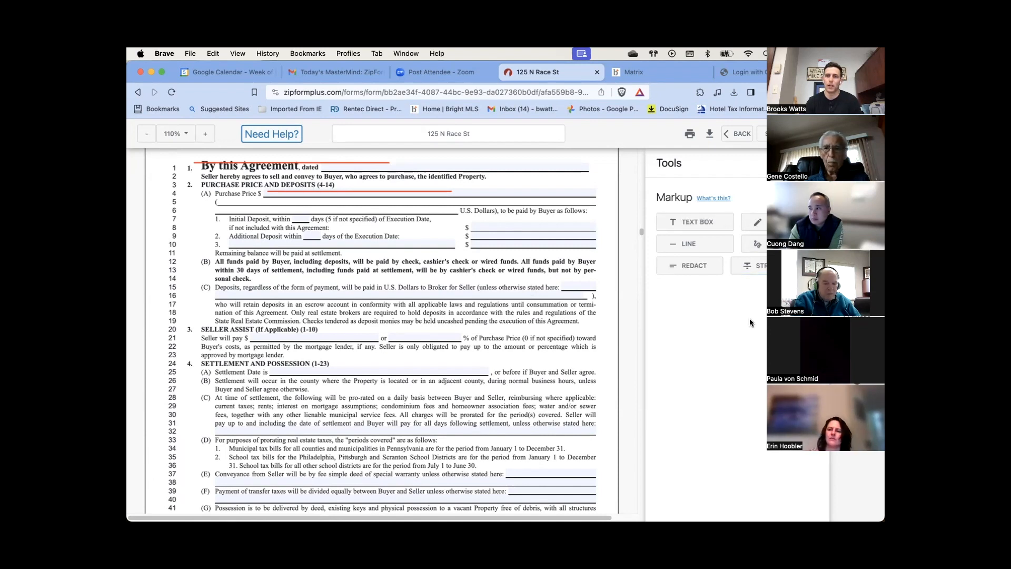
Select and delete the red strikethrough line, then scroll up to the Property section
{"action": "left_click", "coordinate": [371, 162]}
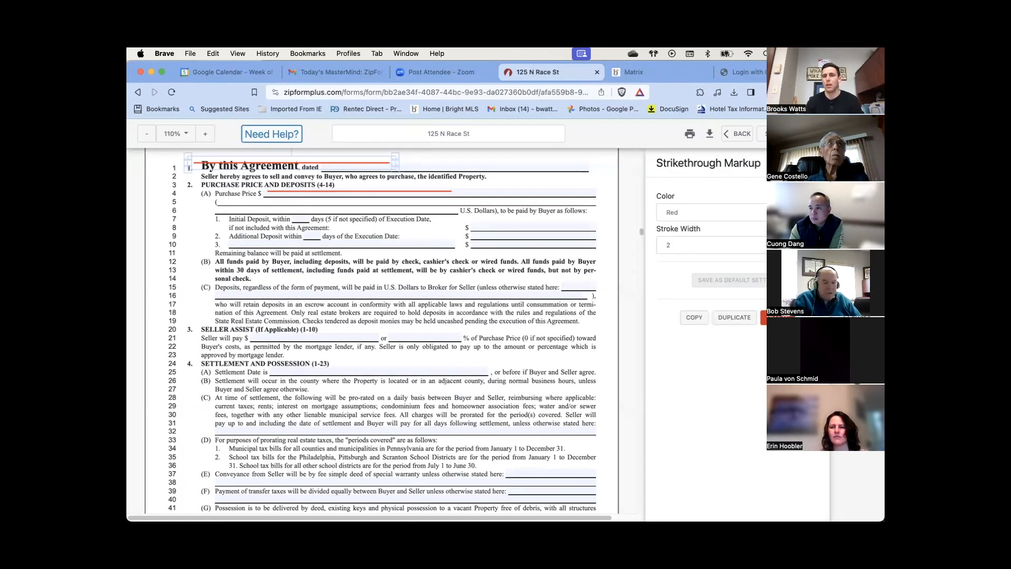
{"action": "left_click", "coordinate": [763, 317]}
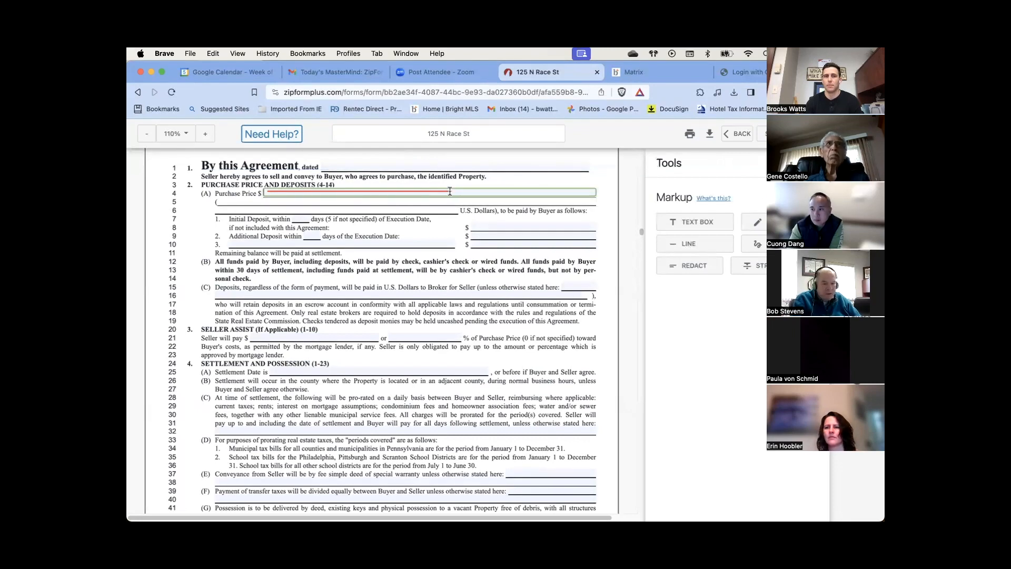
{"action": "scroll", "coordinate": [577, 329], "scroll_direction": "up", "scroll_amount": 10}
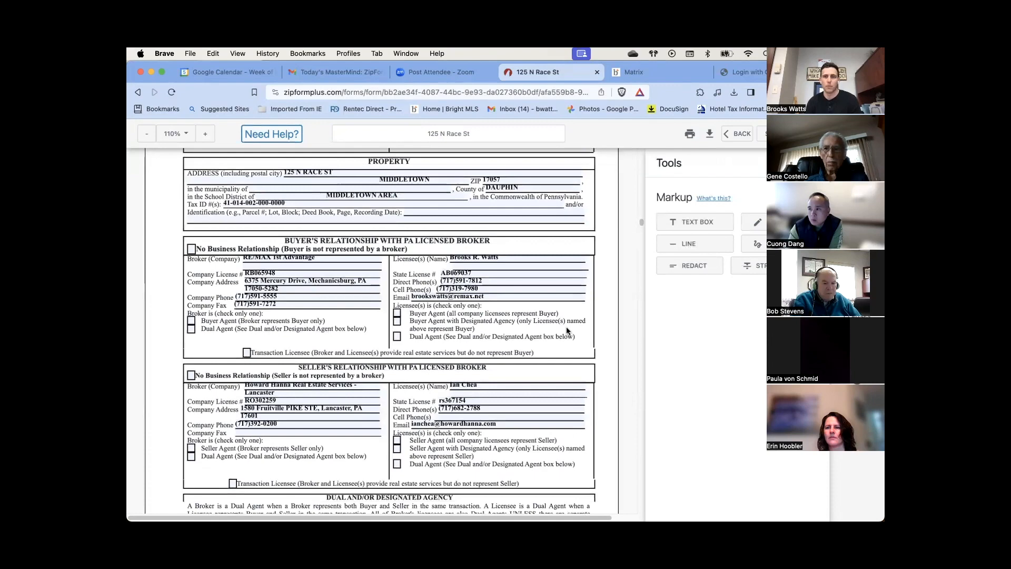
Open the Standard Agreement in the New Form Editor and reopen the previous workspace
{"action": "left_click", "coordinate": [846, 197]}
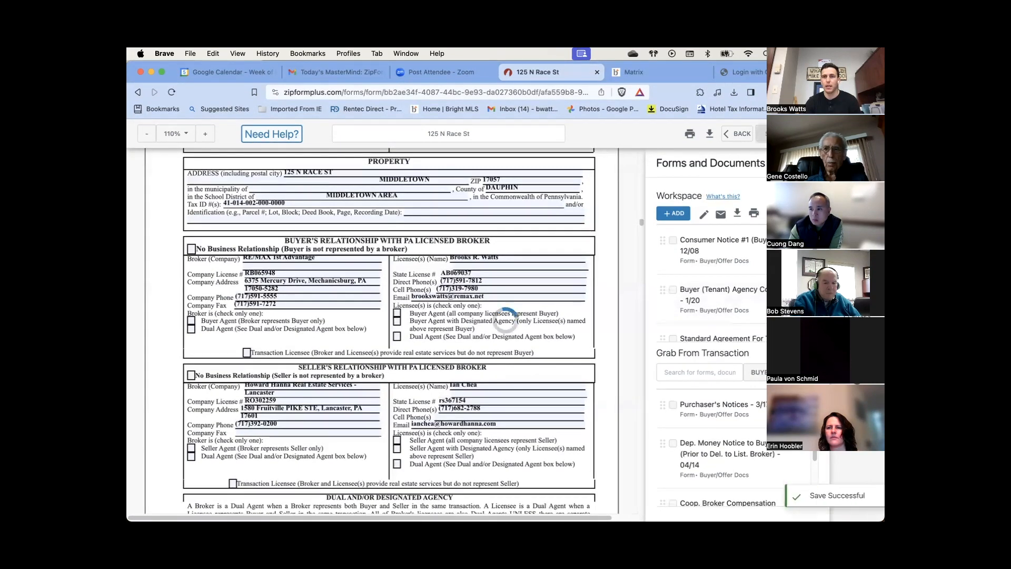
{"action": "left_click", "coordinate": [737, 135]}
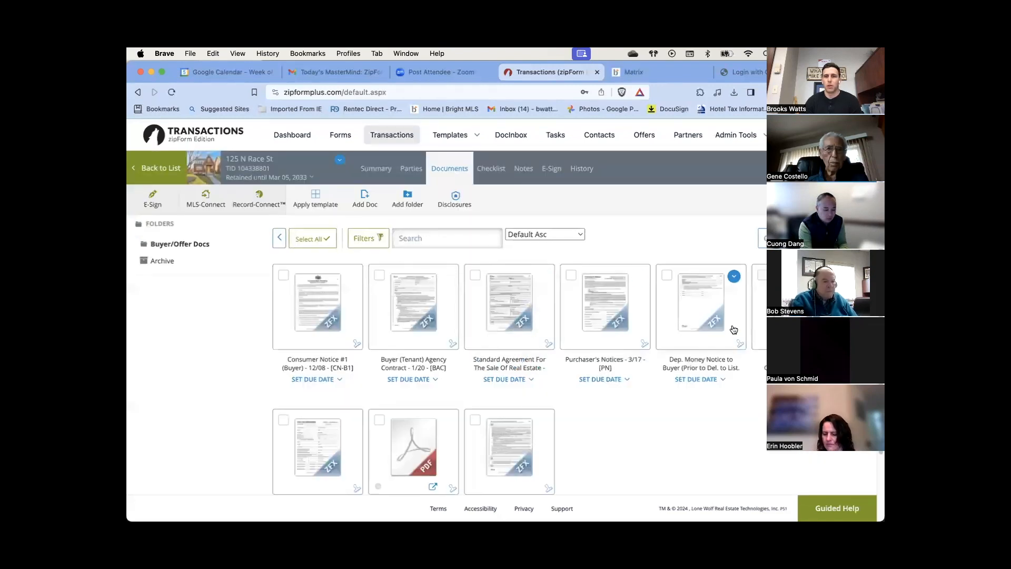
{"action": "left_click", "coordinate": [491, 297]}
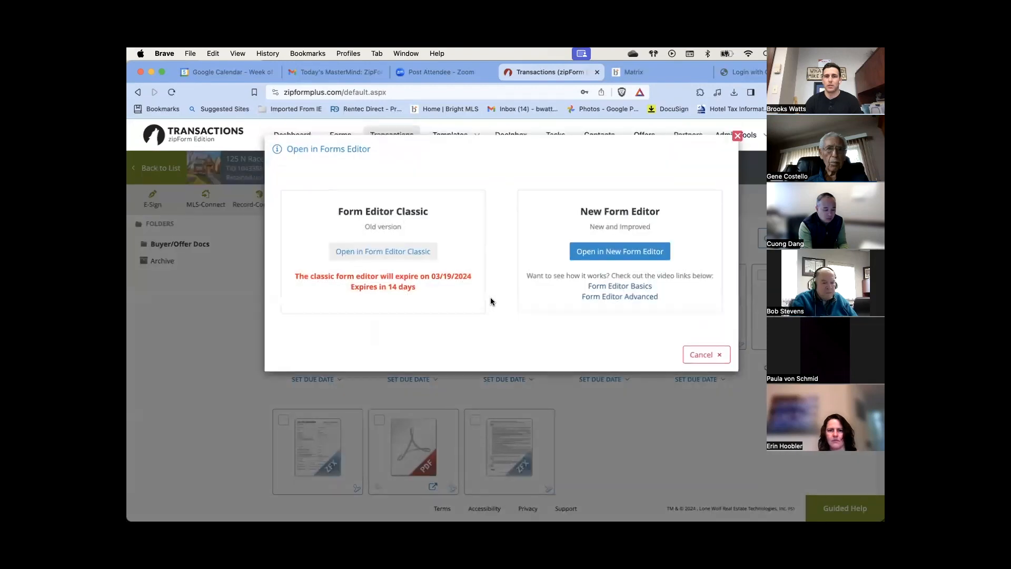
{"action": "left_click", "coordinate": [610, 256]}
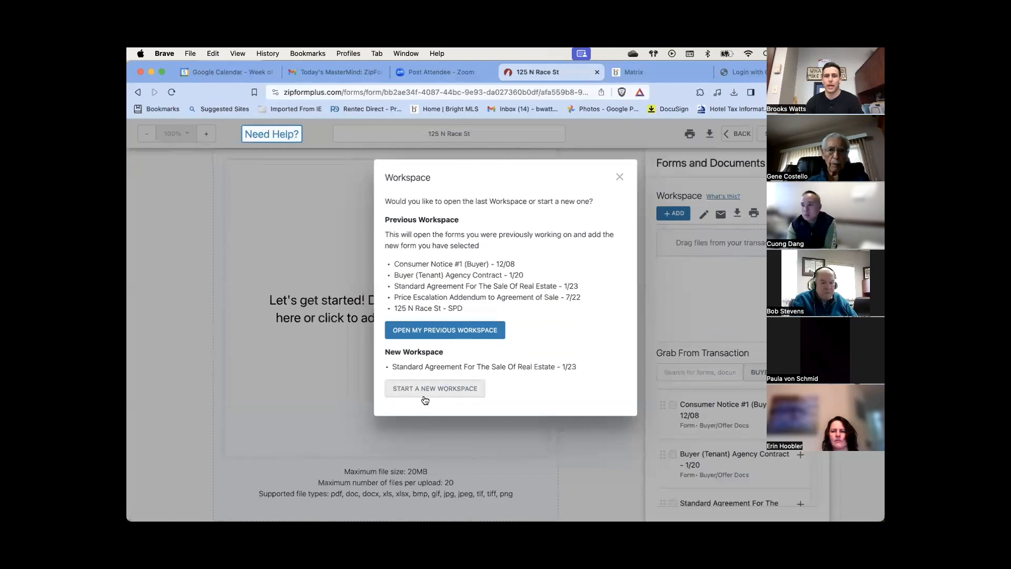
{"action": "left_click", "coordinate": [447, 337]}
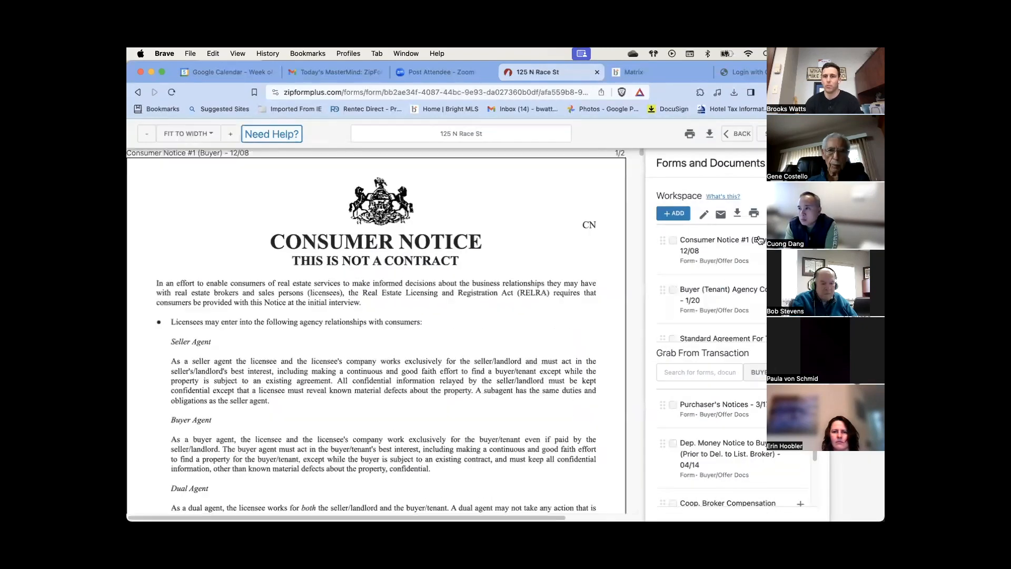
Tick the Consumer Notice and Buyer (Tenant) Agency Contract in the Workspace list
{"action": "scroll", "coordinate": [759, 295], "scroll_direction": "down", "scroll_amount": 5}
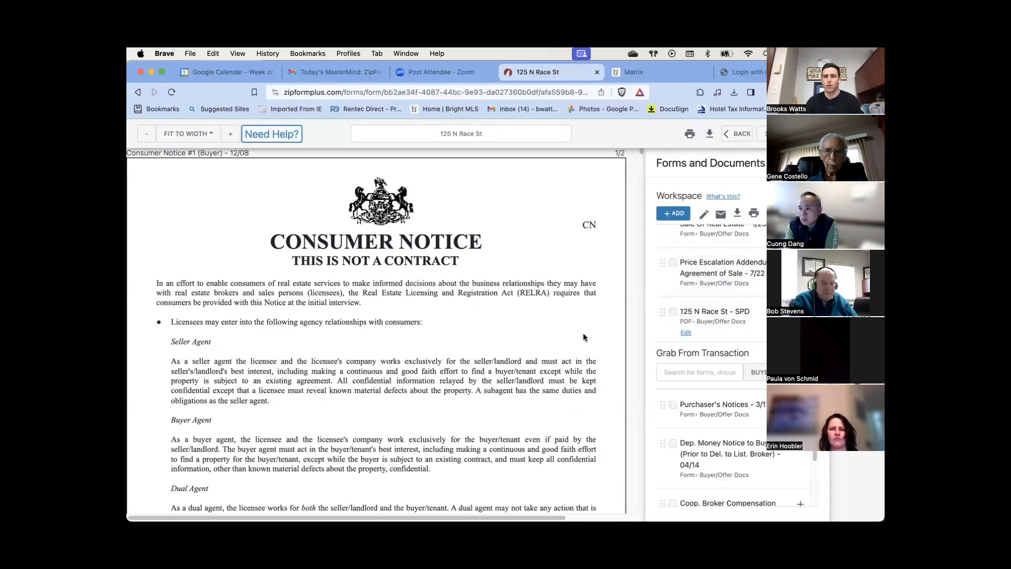
{"action": "scroll", "coordinate": [583, 332], "scroll_direction": "down", "scroll_amount": 3}
{"action": "scroll", "coordinate": [729, 290], "scroll_direction": "down", "scroll_amount": 1}
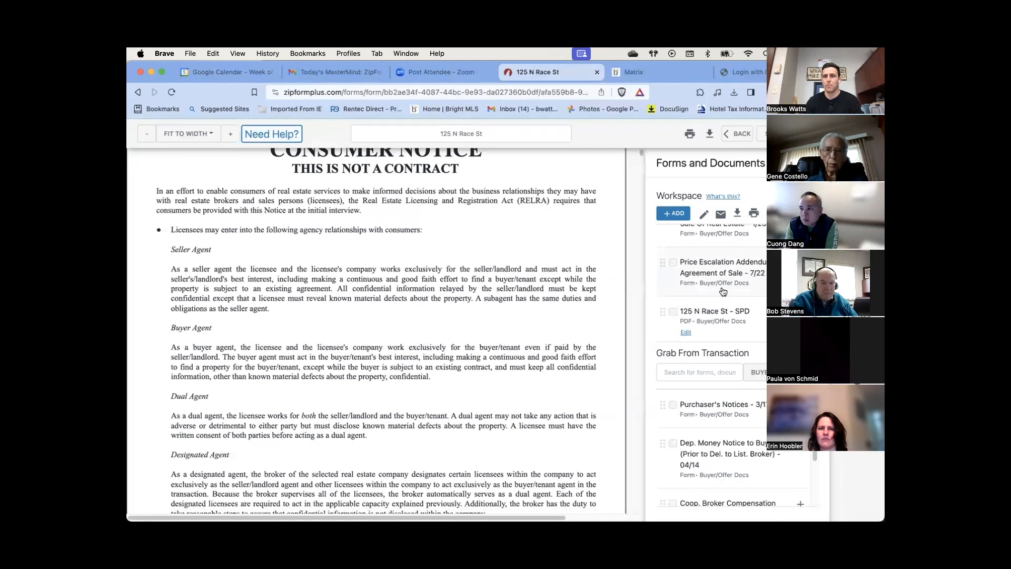
{"action": "scroll", "coordinate": [720, 292], "scroll_direction": "up", "scroll_amount": 3}
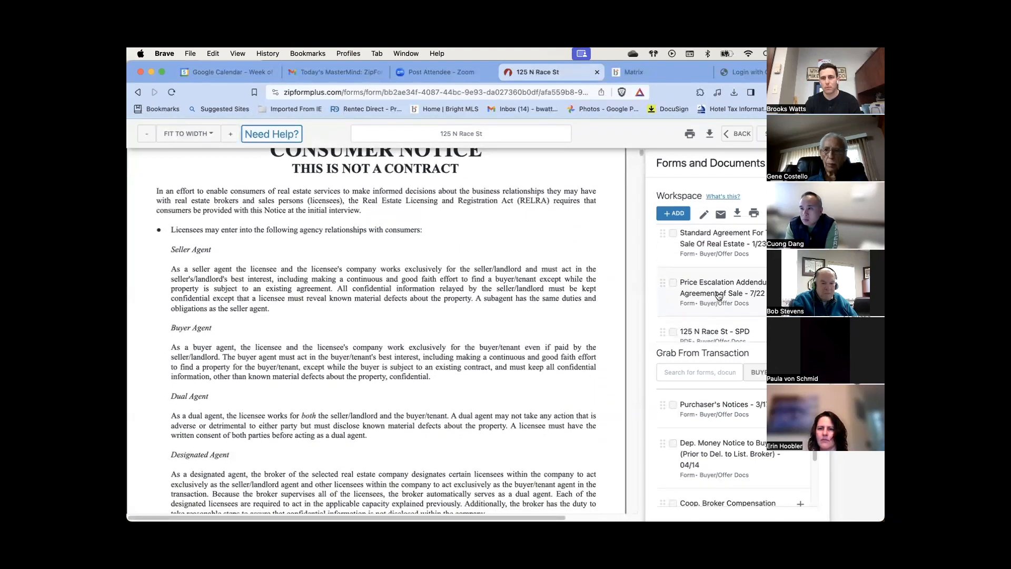
{"action": "scroll", "coordinate": [720, 286], "scroll_direction": "up", "scroll_amount": 2}
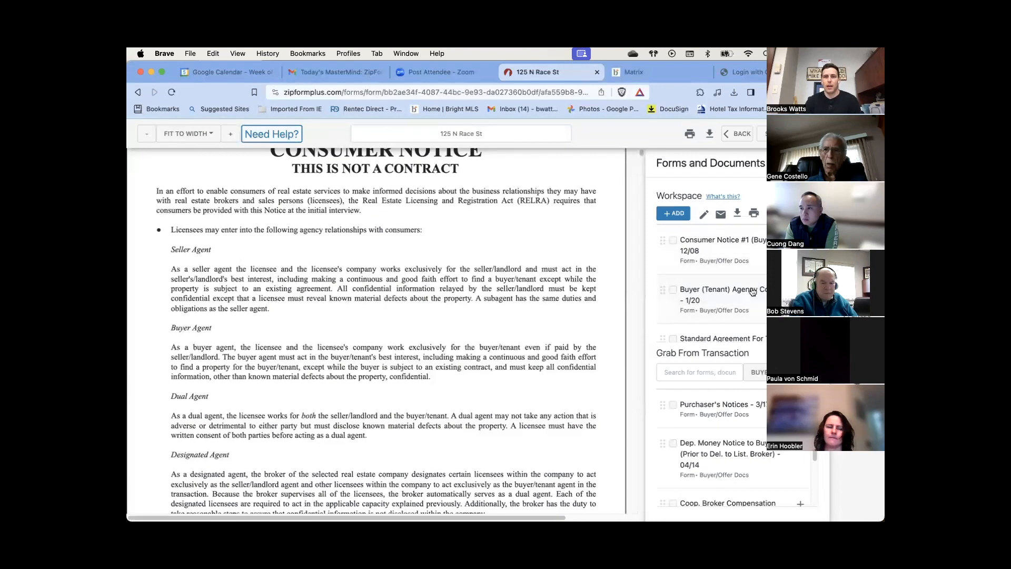
{"action": "left_click", "coordinate": [673, 241]}
{"action": "left_click", "coordinate": [673, 290]}
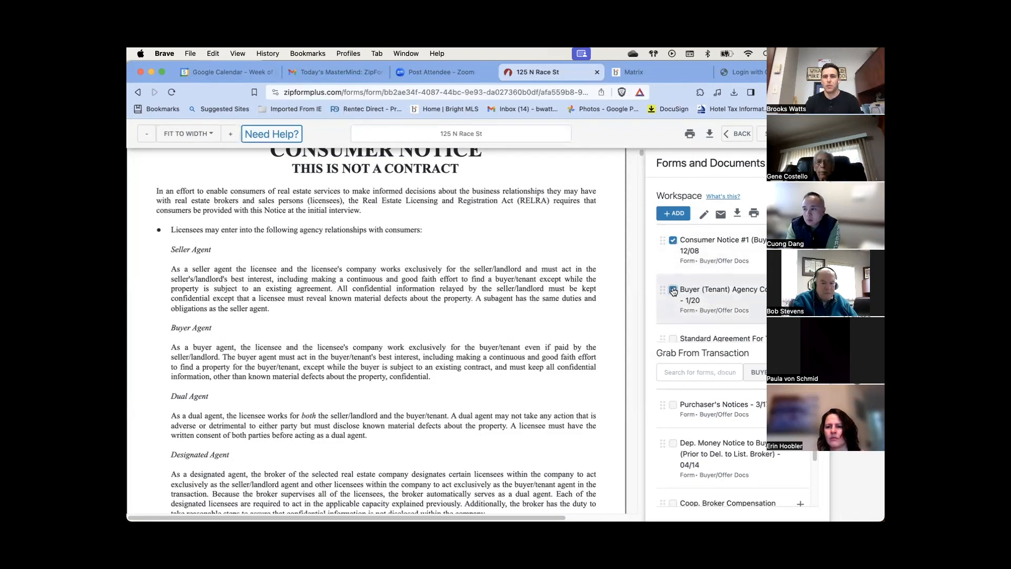
{"action": "scroll", "coordinate": [735, 303], "scroll_direction": "down", "scroll_amount": 1}
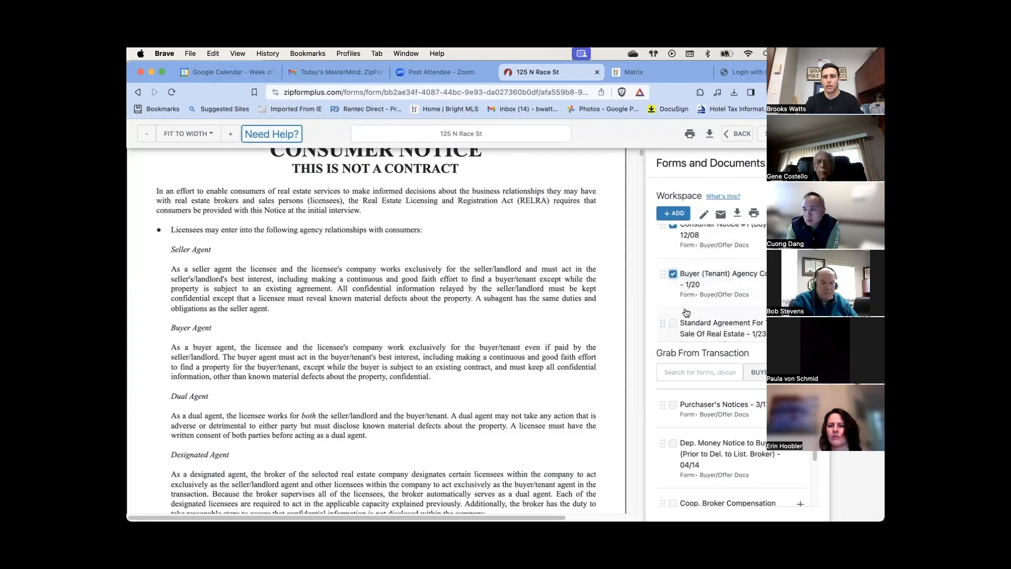
{"action": "scroll", "coordinate": [718, 285], "scroll_direction": "down", "scroll_amount": 4}
{"action": "left_click", "coordinate": [669, 277]}
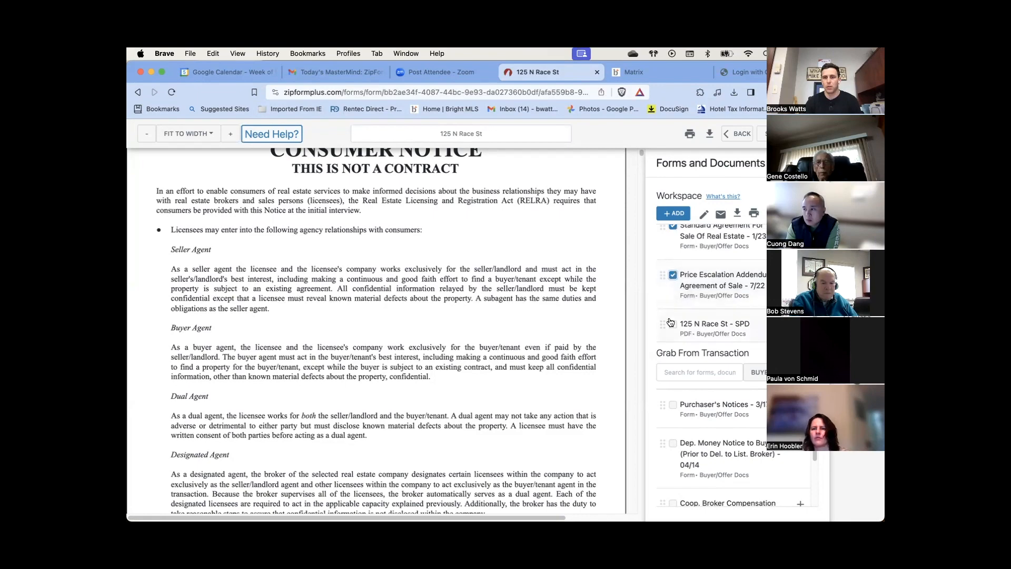
{"action": "left_click", "coordinate": [674, 324]}
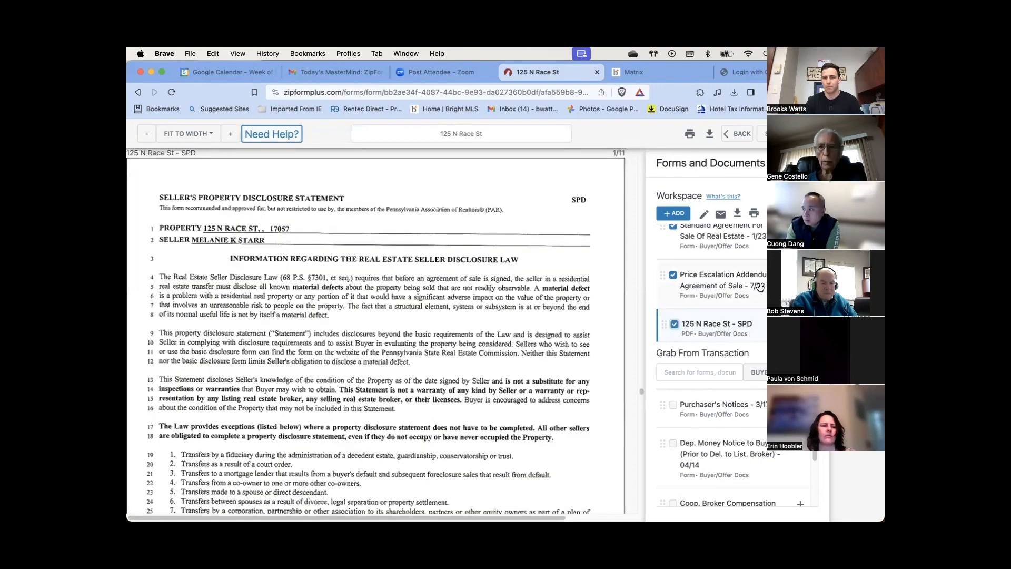
{"action": "left_click", "coordinate": [675, 325]}
{"action": "scroll", "coordinate": [690, 290], "scroll_direction": "up", "scroll_amount": 4}
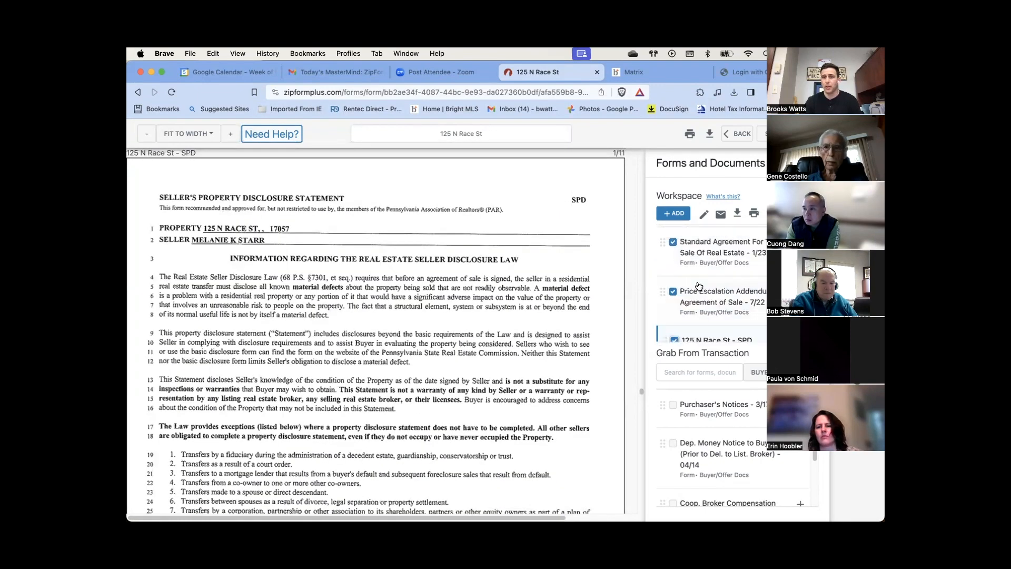
{"action": "scroll", "coordinate": [689, 289], "scroll_direction": "up", "scroll_amount": 1}
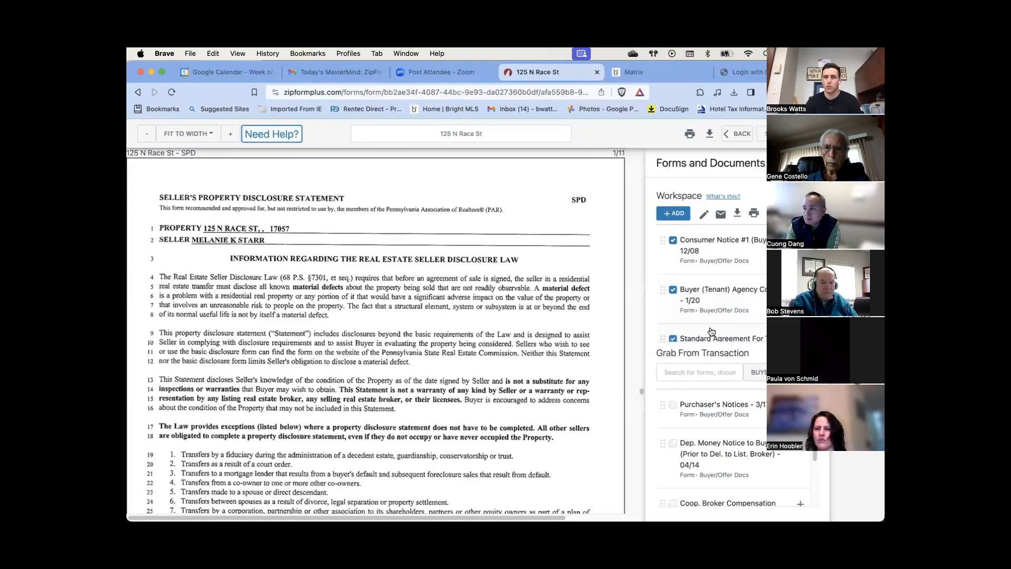
{"action": "mouse_move", "coordinate": [665, 241]}
{"action": "left_mouse_down"}
{"action": "mouse_move", "coordinate": [665, 287]}
{"action": "mouse_move", "coordinate": [665, 243]}
{"action": "left_mouse_up"}
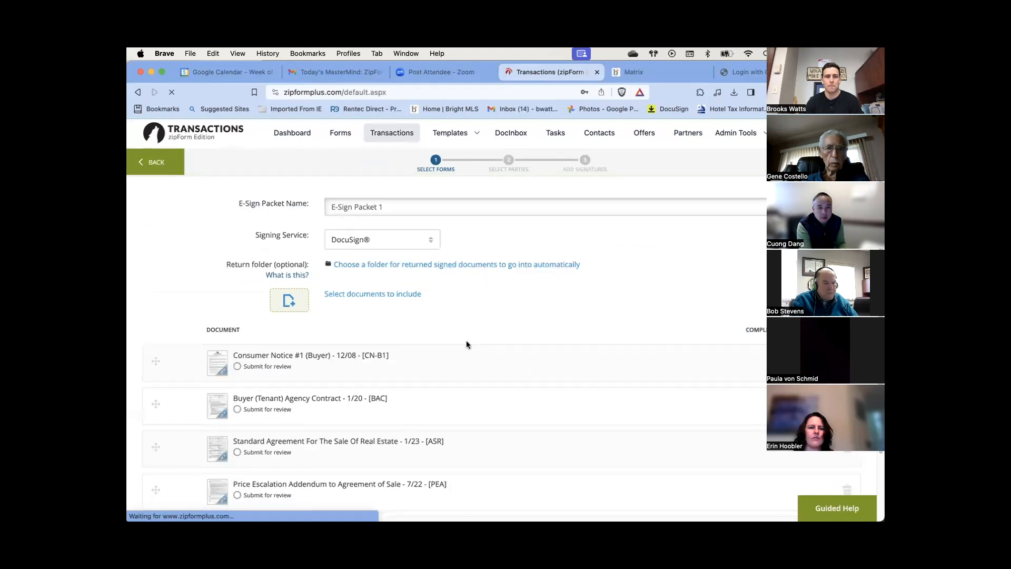
Add Buyer Two as a signer and complete their missing e-mail address
{"action": "scroll", "coordinate": [466, 342], "scroll_direction": "down", "scroll_amount": 3}
{"action": "scroll", "coordinate": [351, 376], "scroll_direction": "up", "scroll_amount": 3}
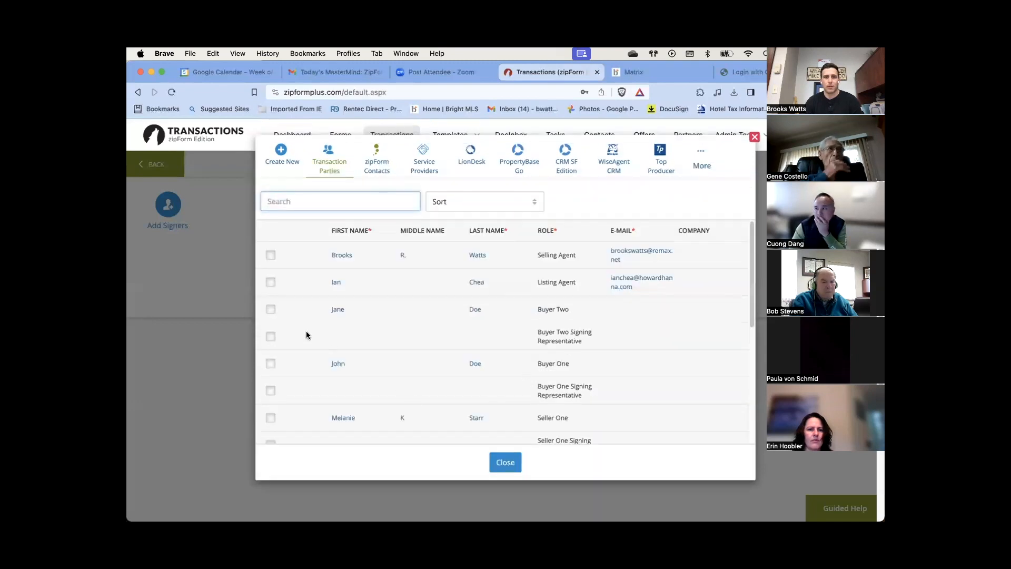
{"action": "left_click", "coordinate": [271, 312]}
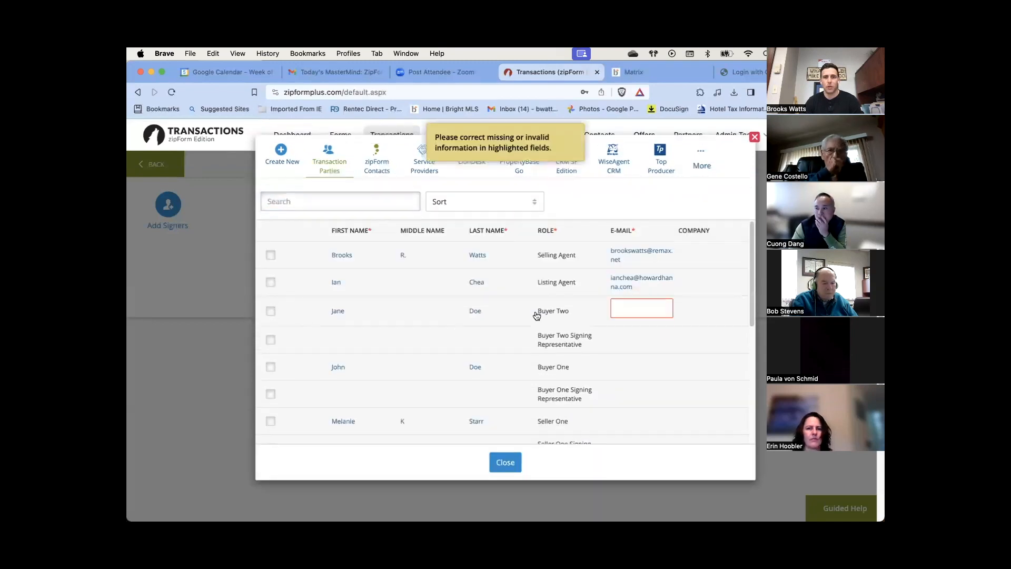
{"action": "left_click", "coordinate": [623, 304]}
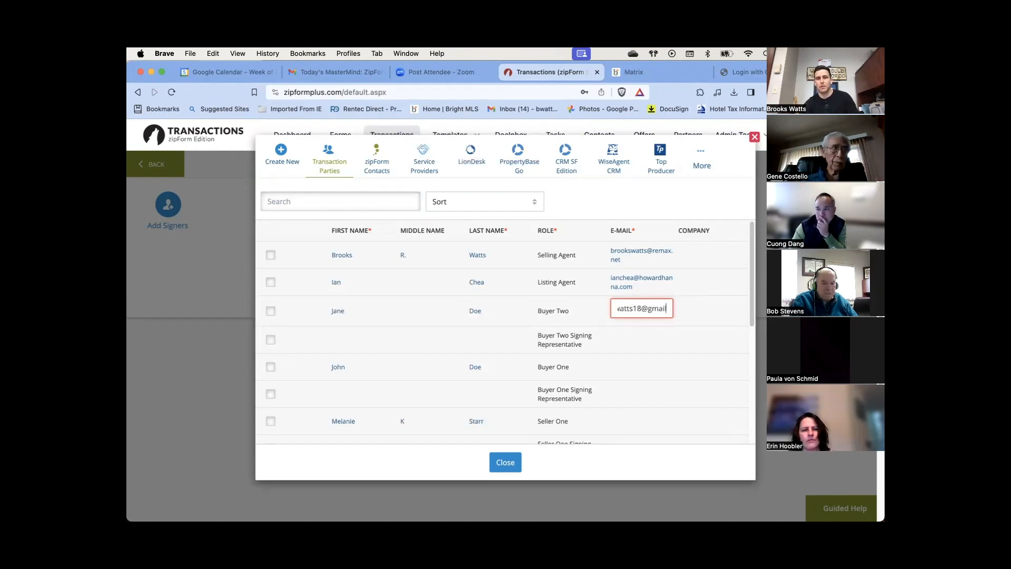
{"action": "type", "text": ".com"}
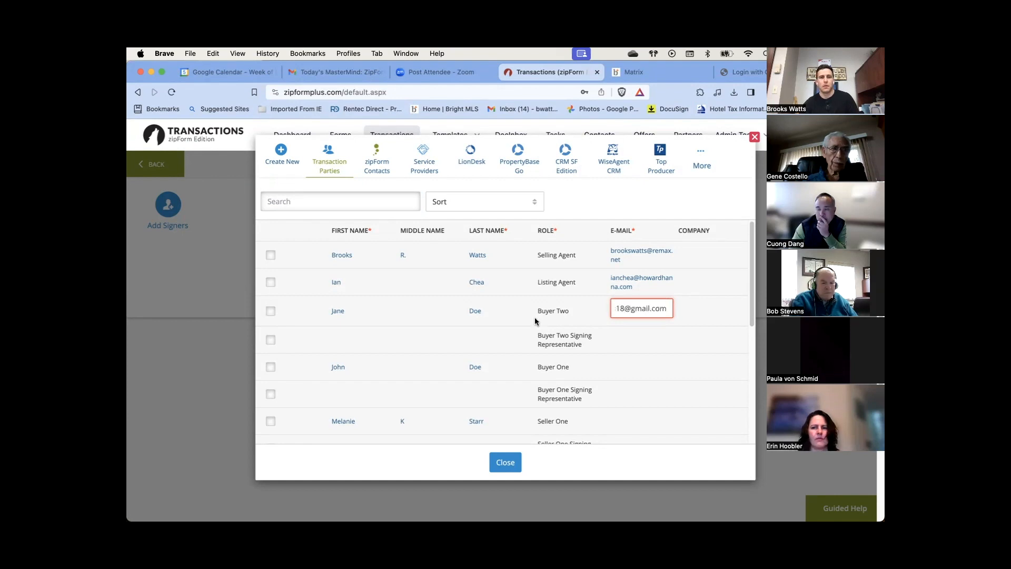
{"action": "left_click", "coordinate": [269, 311]}
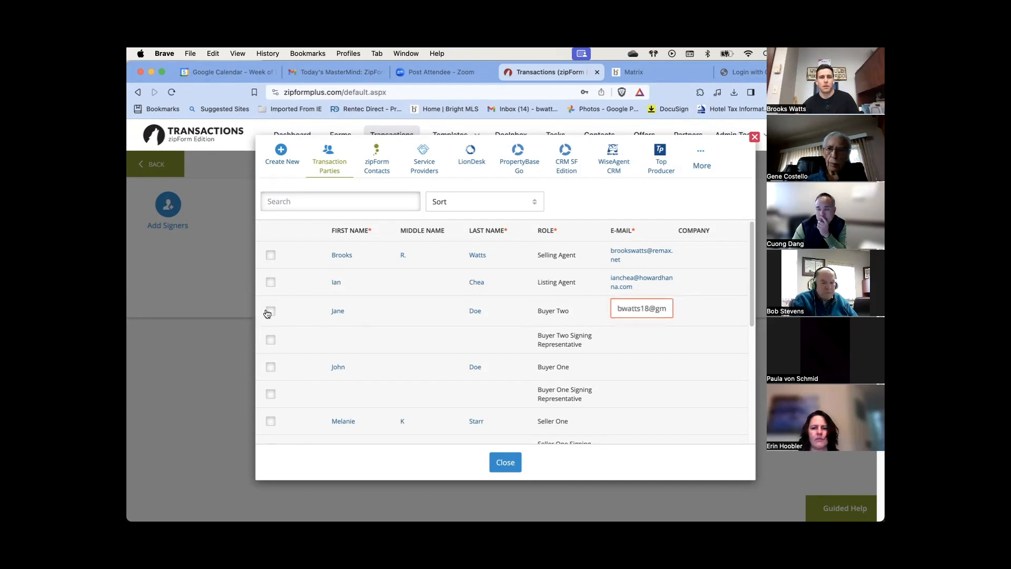
Add Buyer One as a signer with their e-mail address and close the signer list
{"action": "left_click", "coordinate": [271, 364]}
{"action": "left_click", "coordinate": [632, 362]}
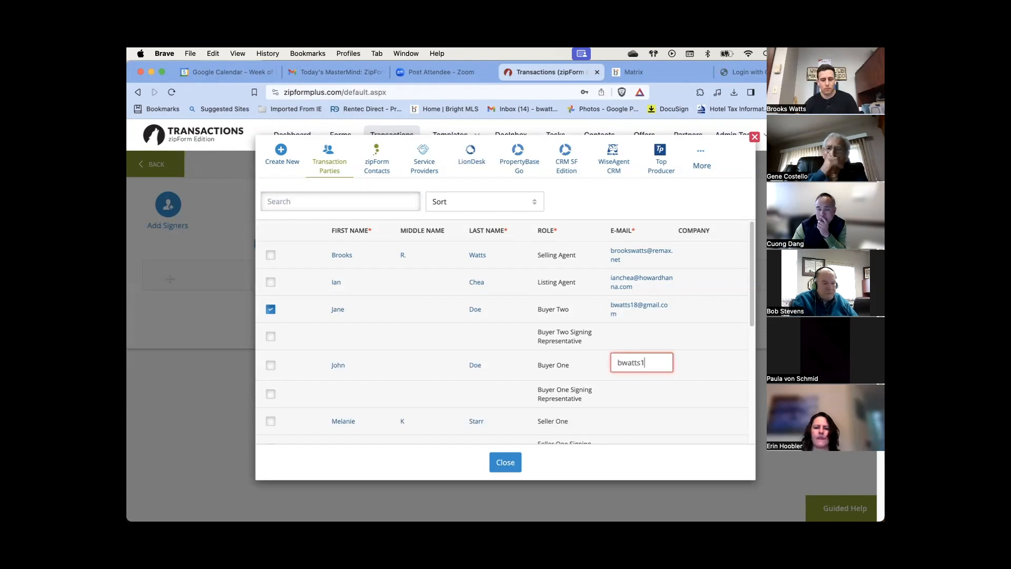
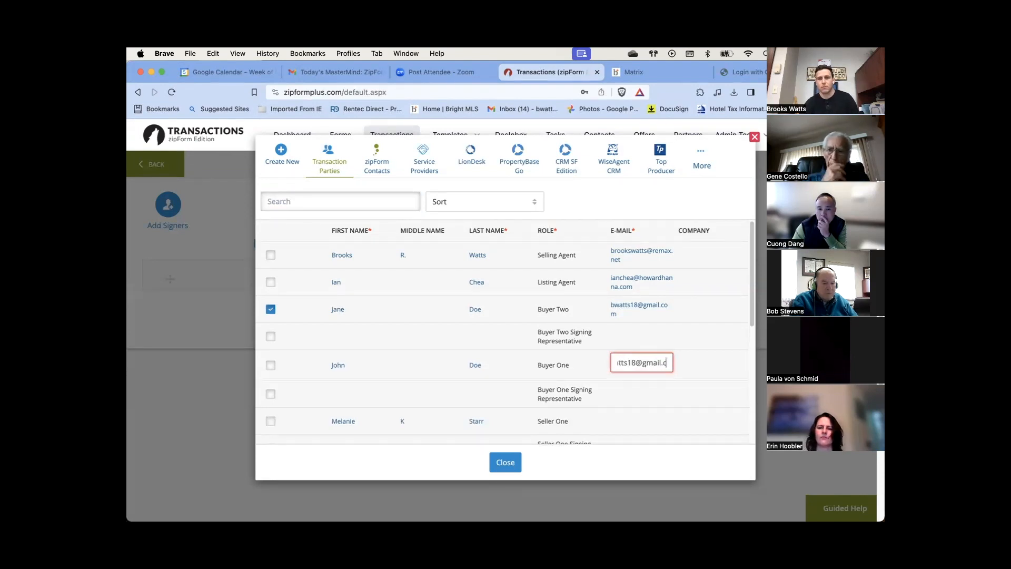
{"action": "left_click", "coordinate": [271, 364]}
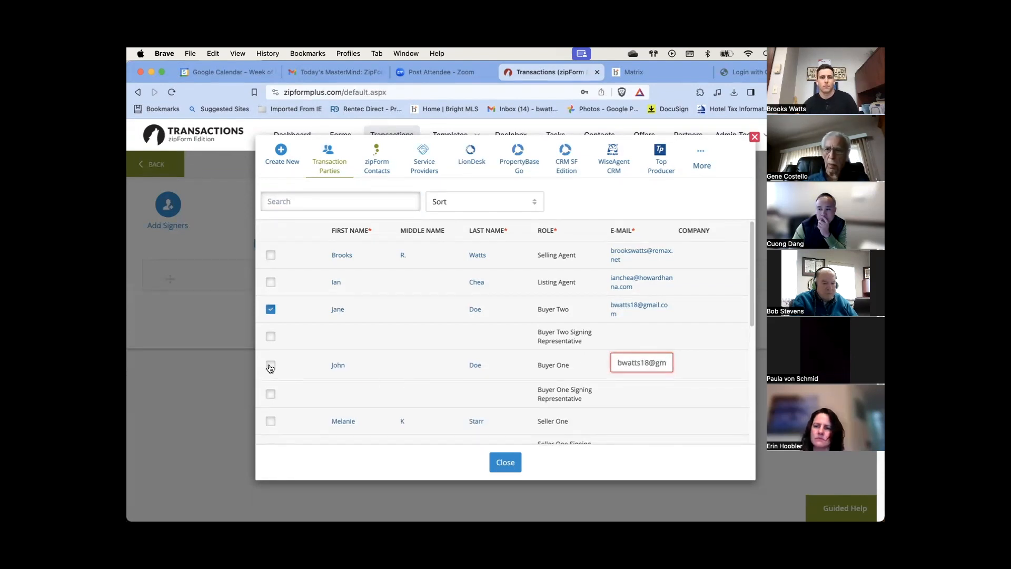
{"action": "left_click", "coordinate": [503, 462]}
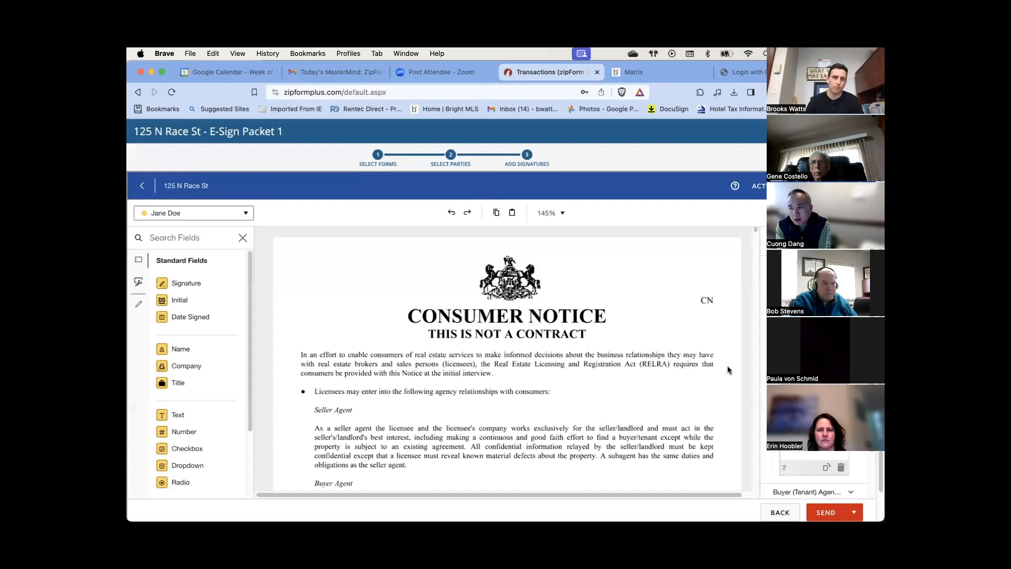
{"action": "scroll", "coordinate": [532, 369], "scroll_direction": "down", "scroll_amount": 15}
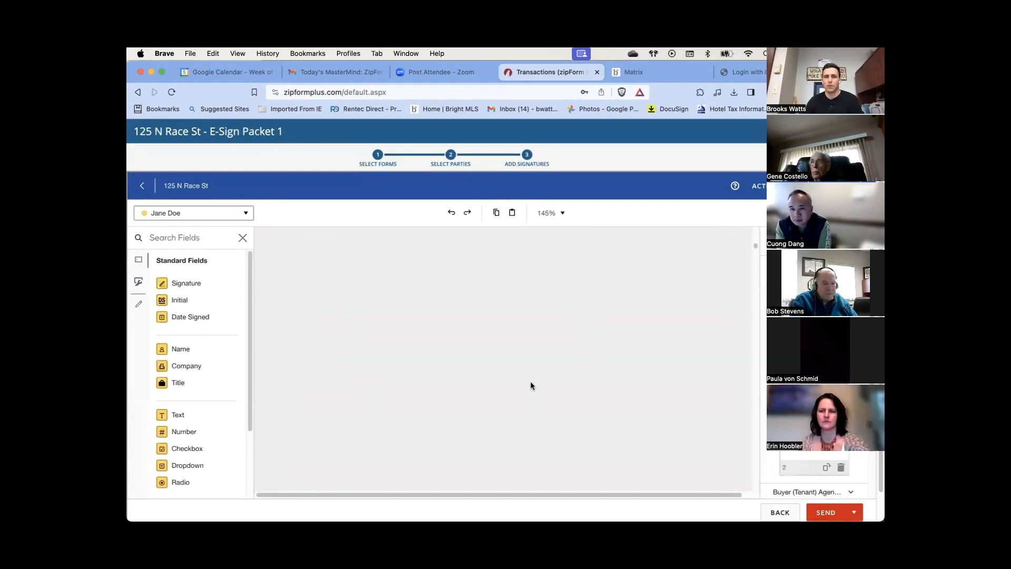
{"action": "scroll", "coordinate": [561, 394], "scroll_direction": "up", "scroll_amount": 5}
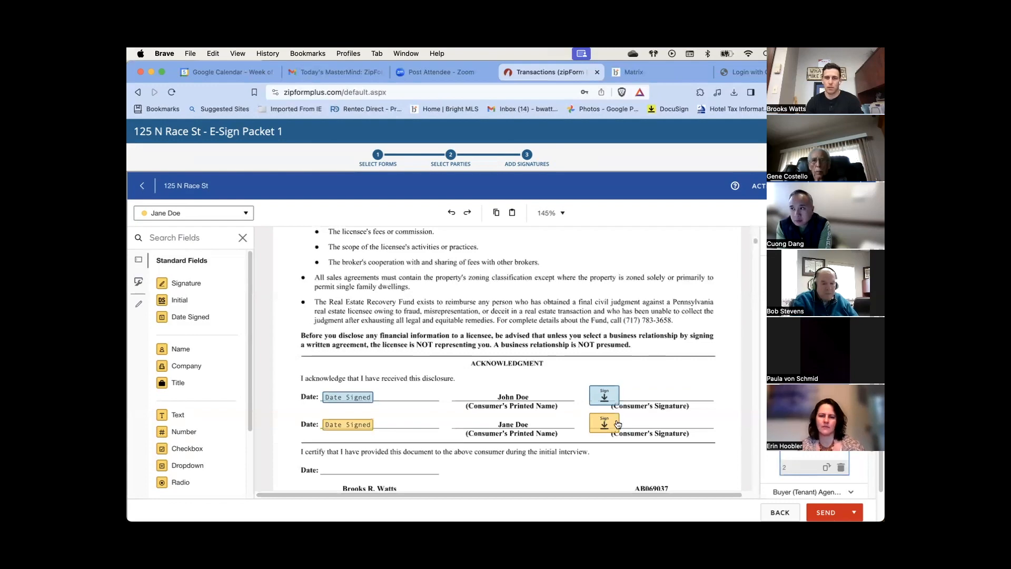
{"action": "scroll", "coordinate": [299, 411], "scroll_direction": "down", "scroll_amount": 1}
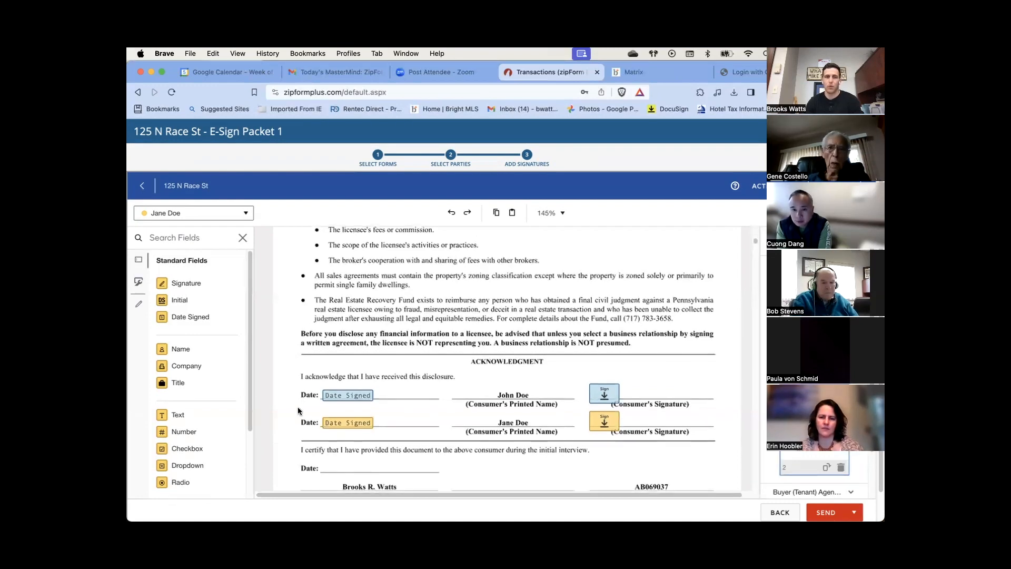
{"action": "scroll", "coordinate": [555, 431], "scroll_direction": "down", "scroll_amount": 3}
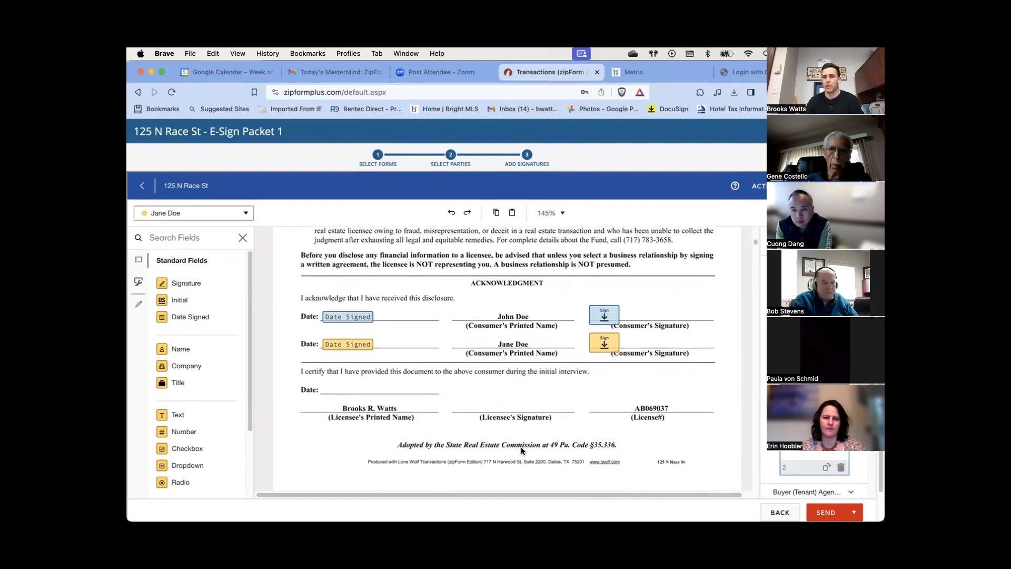
{"action": "scroll", "coordinate": [521, 446], "scroll_direction": "down", "scroll_amount": 2}
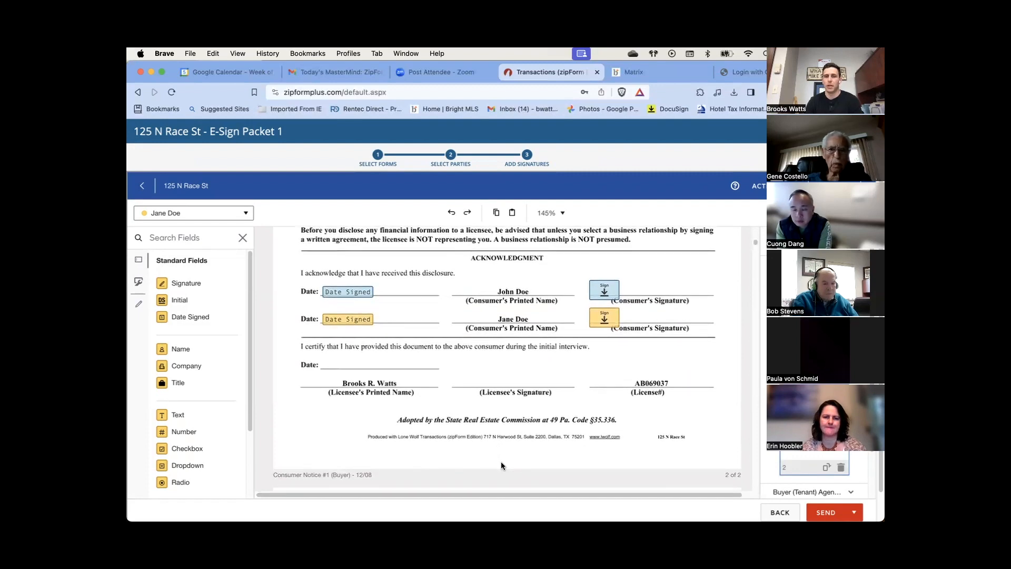
{"action": "scroll", "coordinate": [500, 461], "scroll_direction": "down", "scroll_amount": 5}
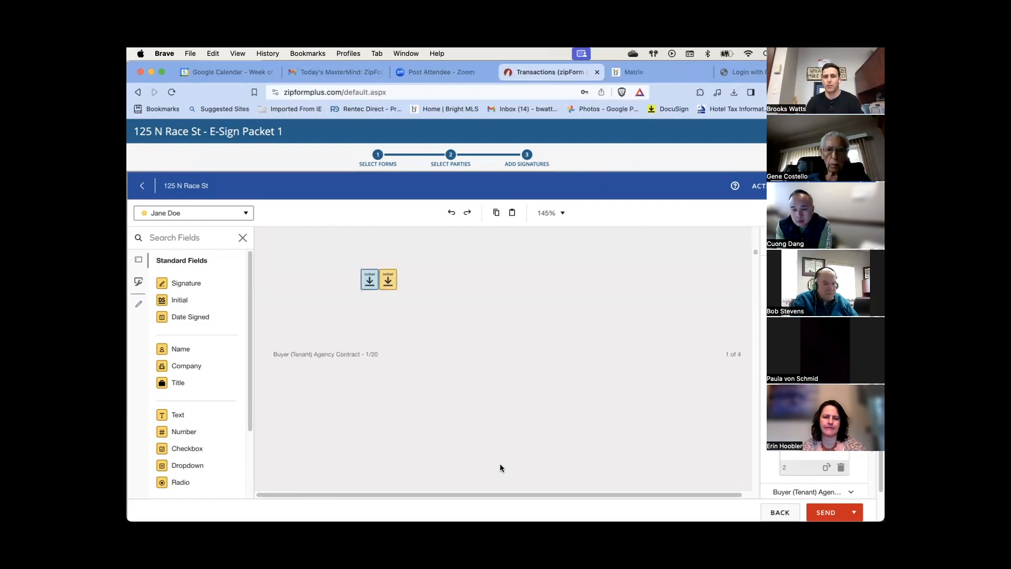
{"action": "scroll", "coordinate": [428, 328], "scroll_direction": "down", "scroll_amount": 10}
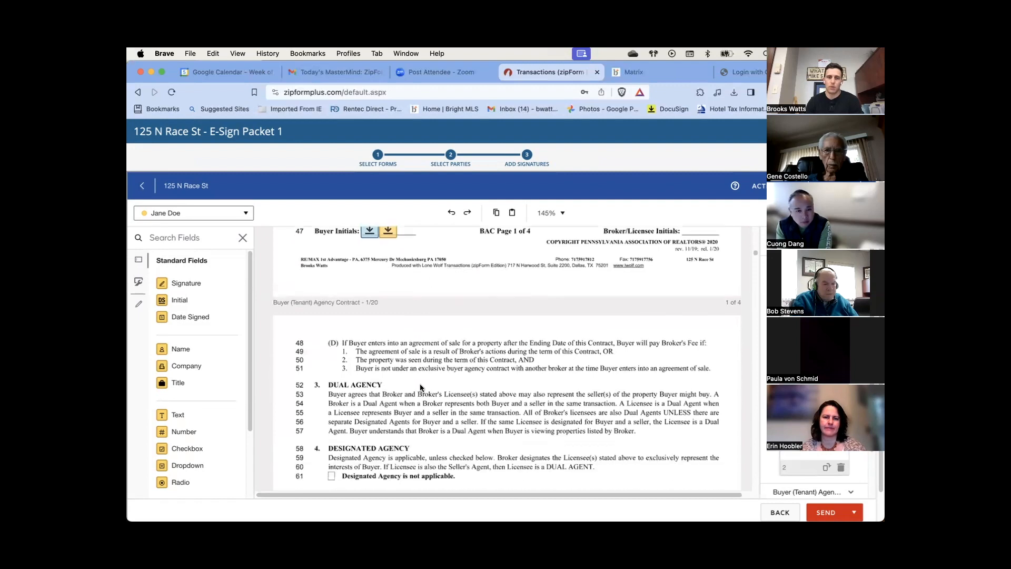
{"action": "scroll", "coordinate": [431, 445], "scroll_direction": "down", "scroll_amount": 8}
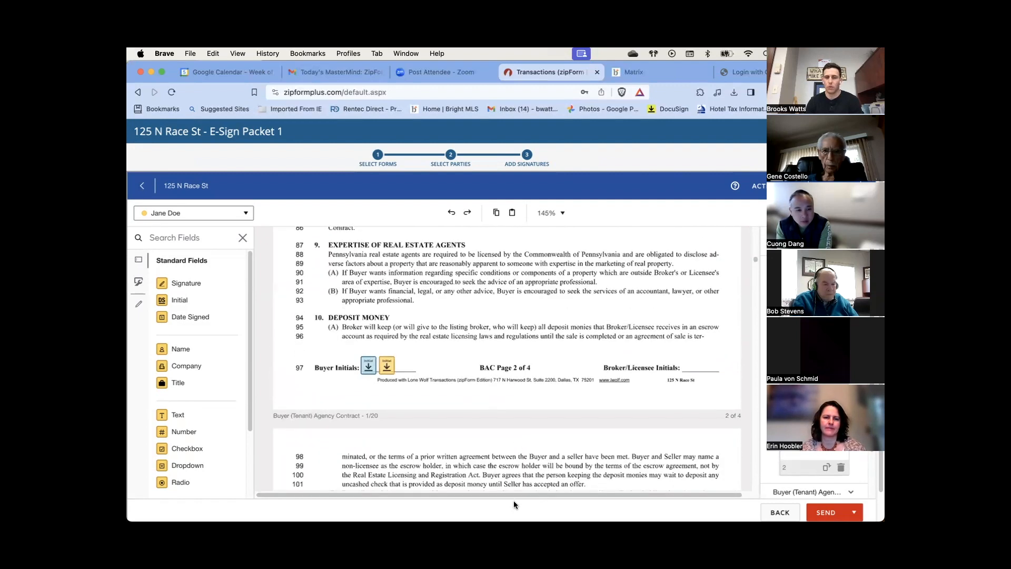
{"action": "scroll", "coordinate": [504, 456], "scroll_direction": "down", "scroll_amount": 1}
{"action": "scroll", "coordinate": [471, 335], "scroll_direction": "down", "scroll_amount": 5}
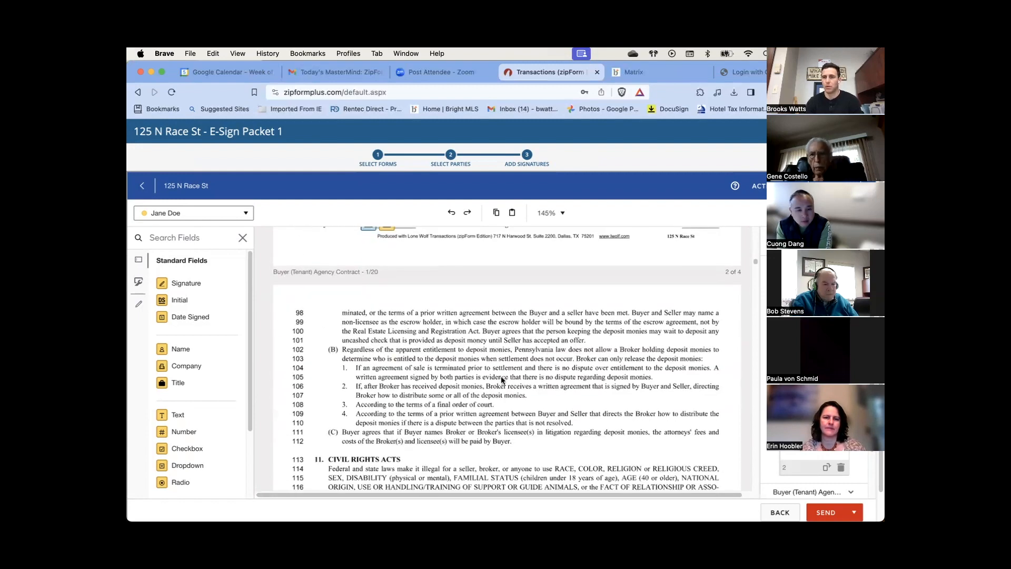
{"action": "scroll", "coordinate": [504, 377], "scroll_direction": "down", "scroll_amount": 2}
{"action": "scroll", "coordinate": [632, 393], "scroll_direction": "down", "scroll_amount": 10}
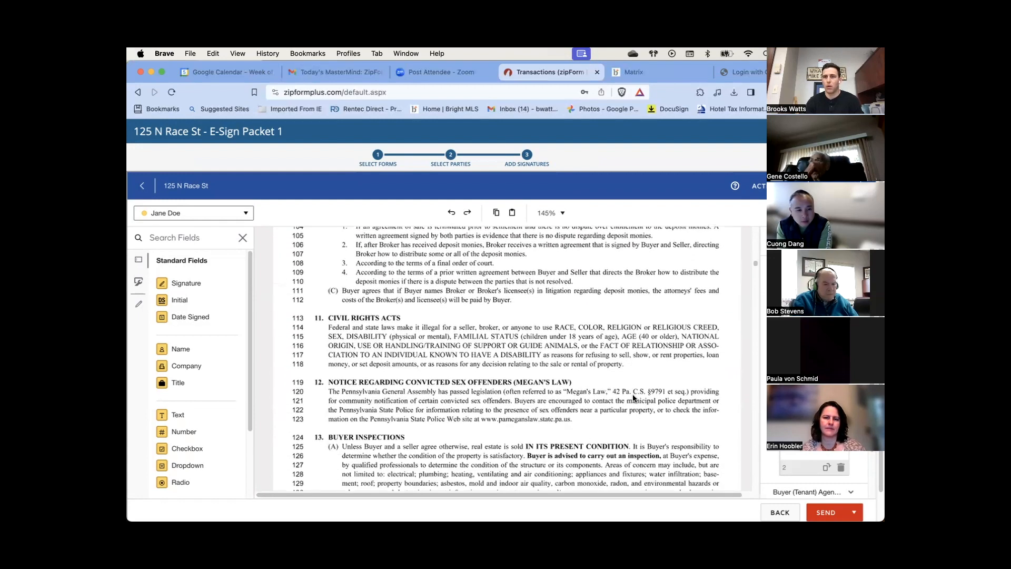
{"action": "scroll", "coordinate": [642, 398], "scroll_direction": "down", "scroll_amount": 9}
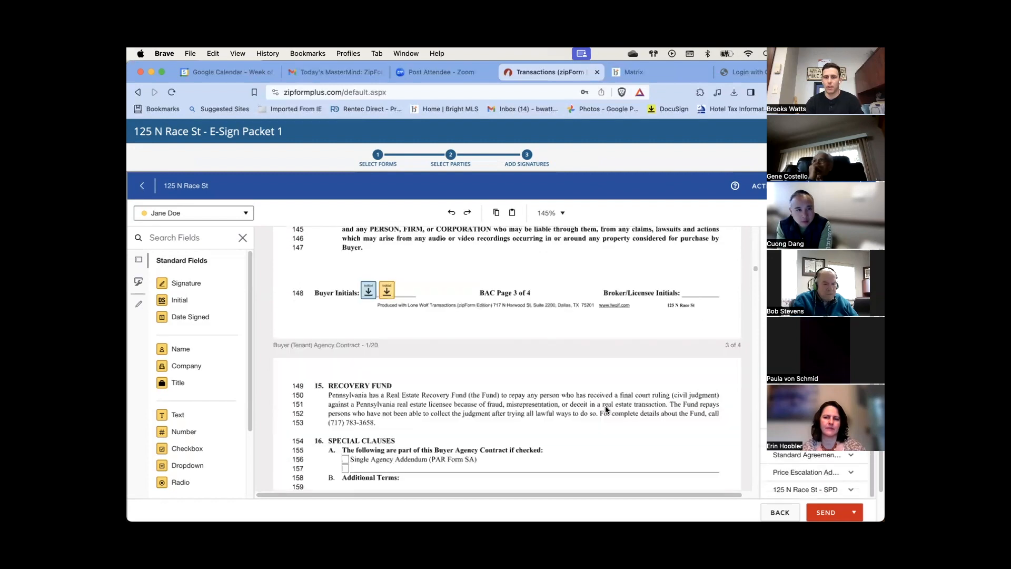
{"action": "scroll", "coordinate": [605, 405], "scroll_direction": "down", "scroll_amount": 9}
{"action": "scroll", "coordinate": [545, 401], "scroll_direction": "down", "scroll_amount": 20}
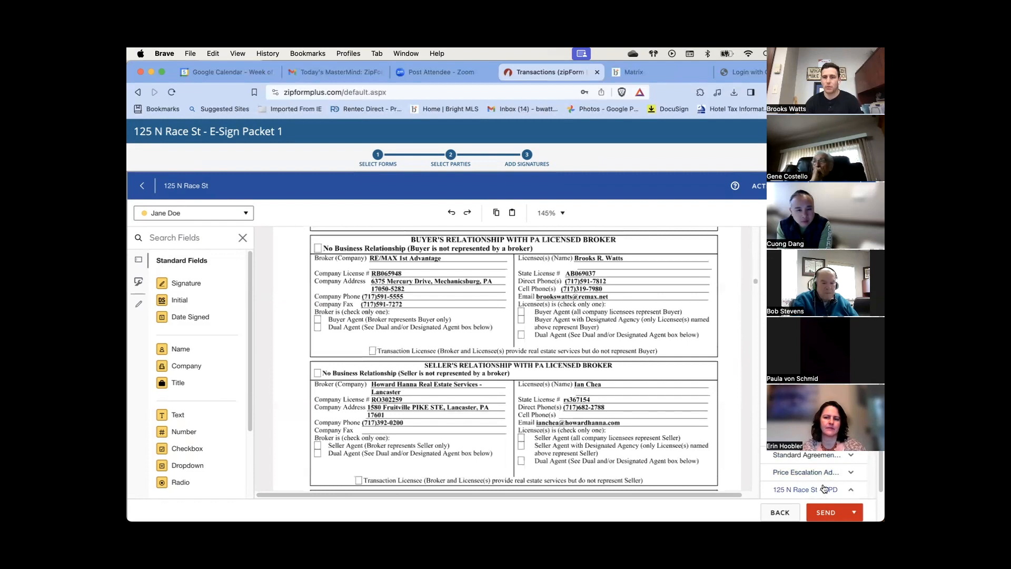
{"action": "scroll", "coordinate": [824, 488], "scroll_direction": "down", "scroll_amount": 5}
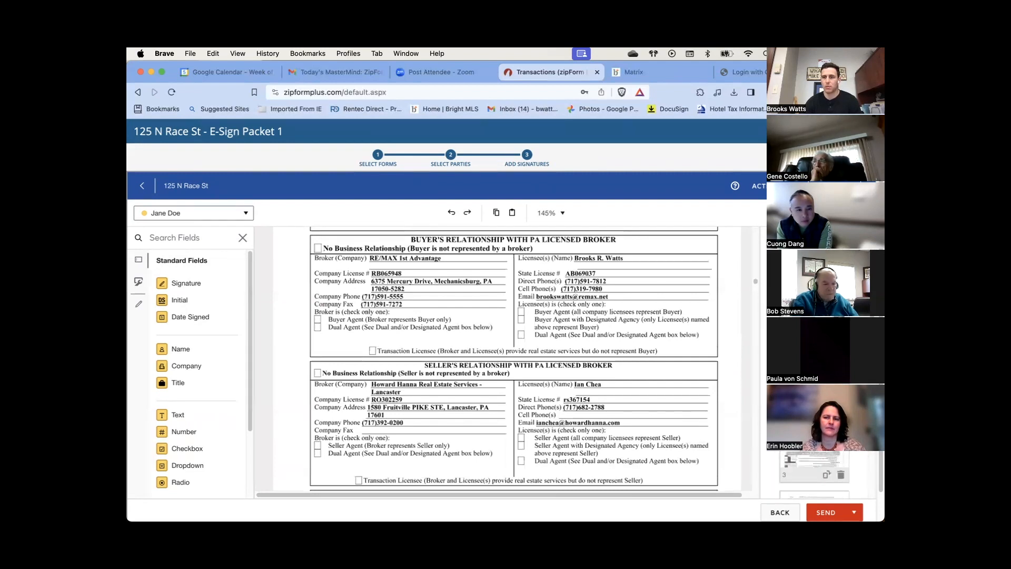
{"action": "scroll", "coordinate": [815, 442], "scroll_direction": "down", "scroll_amount": 5}
{"action": "left_click", "coordinate": [815, 440]}
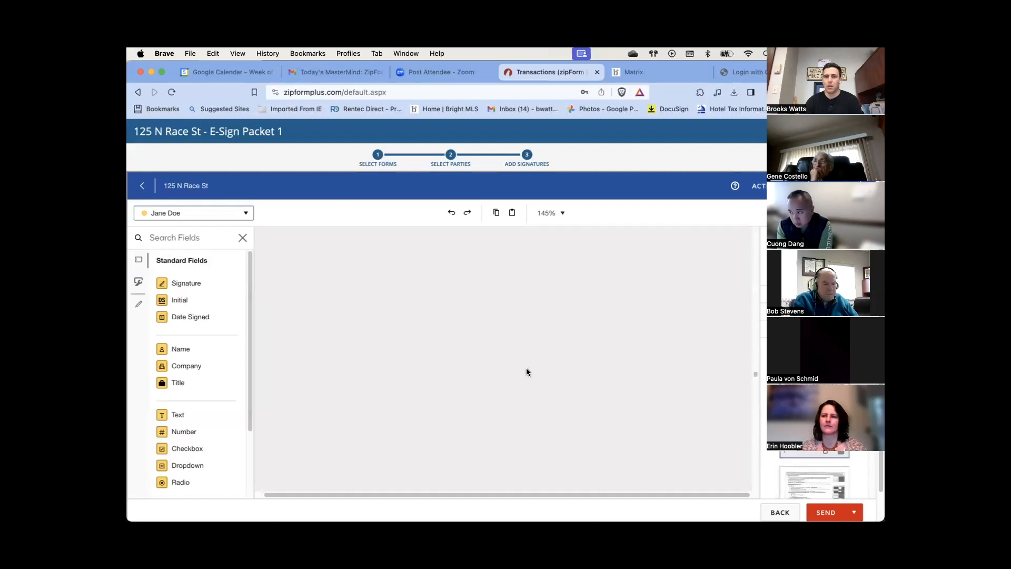
Place both buyers' Initial fields and a Date Signed field on page 1's Buyer's Initials line, then select all three
{"action": "scroll", "coordinate": [508, 366], "scroll_direction": "down", "scroll_amount": 5}
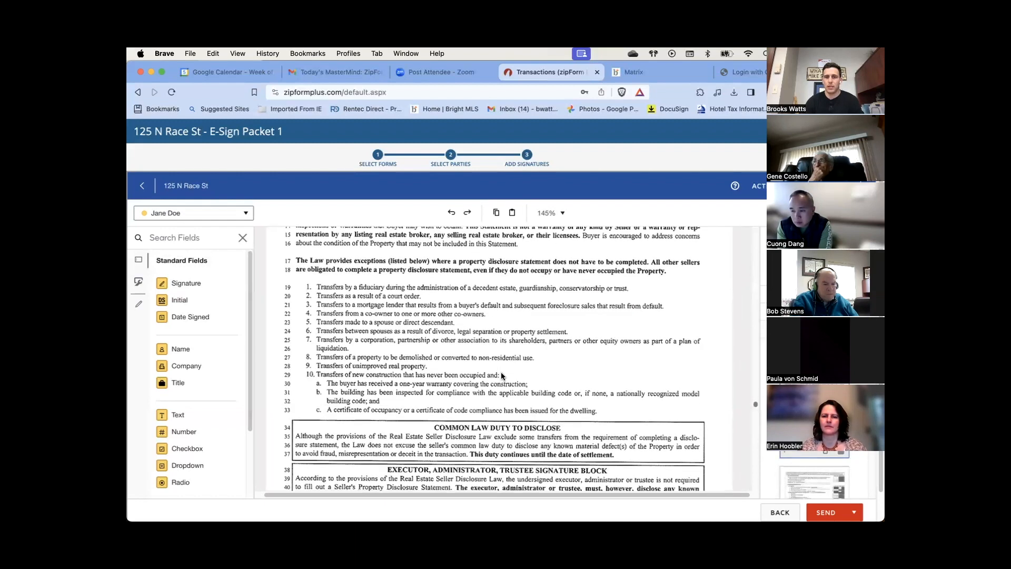
{"action": "scroll", "coordinate": [501, 374], "scroll_direction": "down", "scroll_amount": 5}
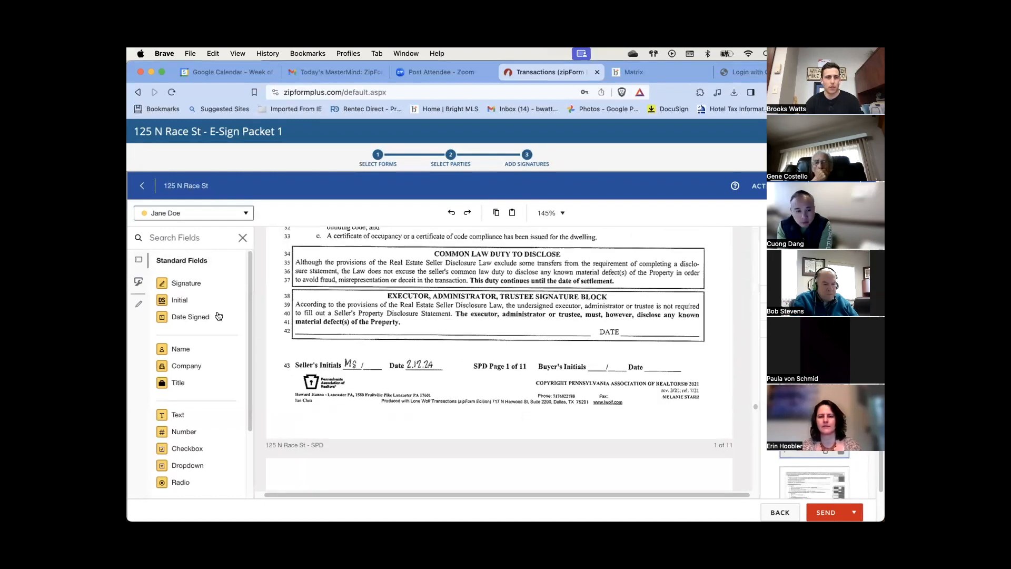
{"action": "left_click_drag", "start_coordinate": [172, 300], "coordinate": [594, 361]}
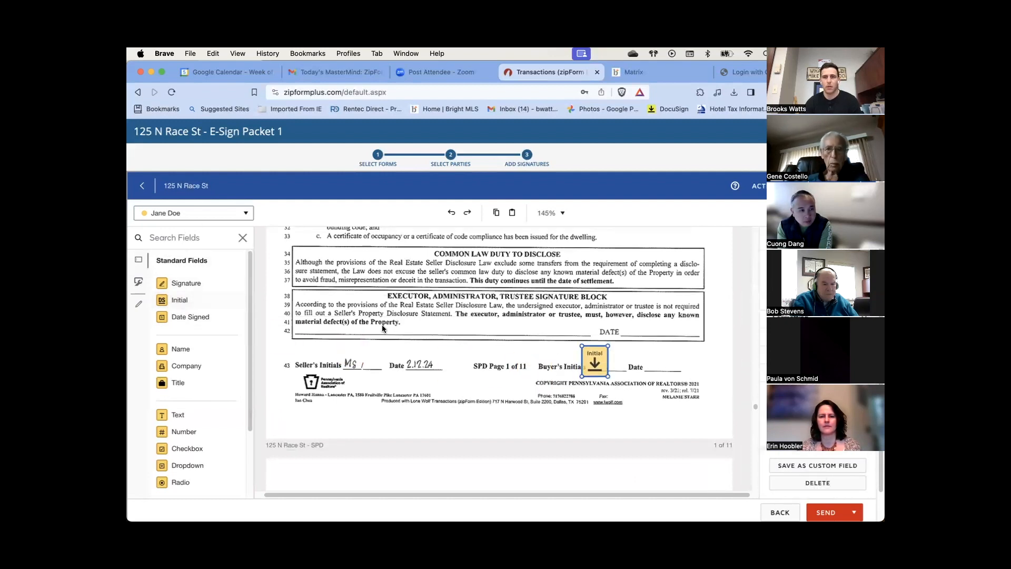
{"action": "left_click", "coordinate": [195, 213]}
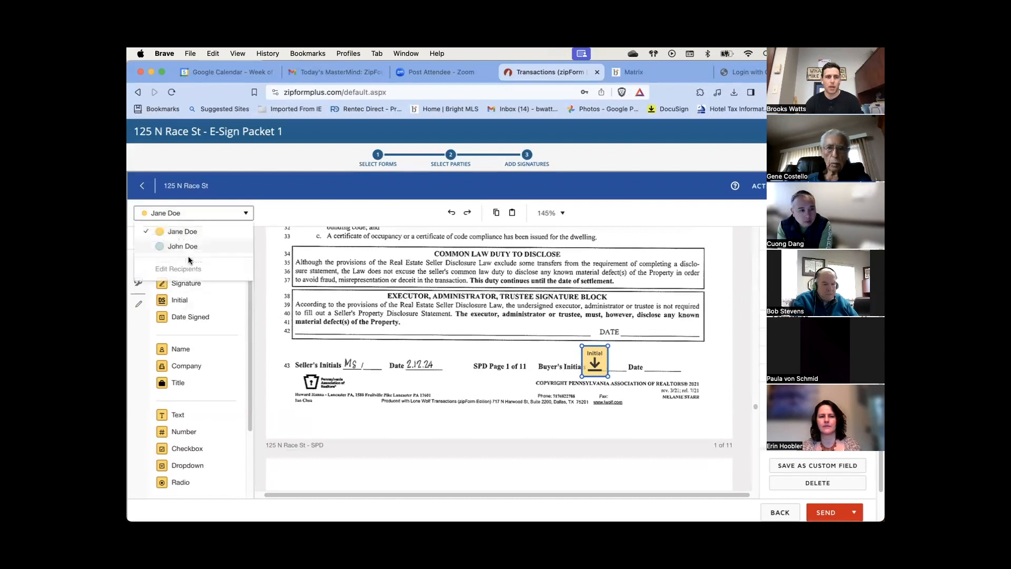
{"action": "left_click", "coordinate": [174, 241]}
{"action": "left_click_drag", "start_coordinate": [173, 300], "coordinate": [620, 361]}
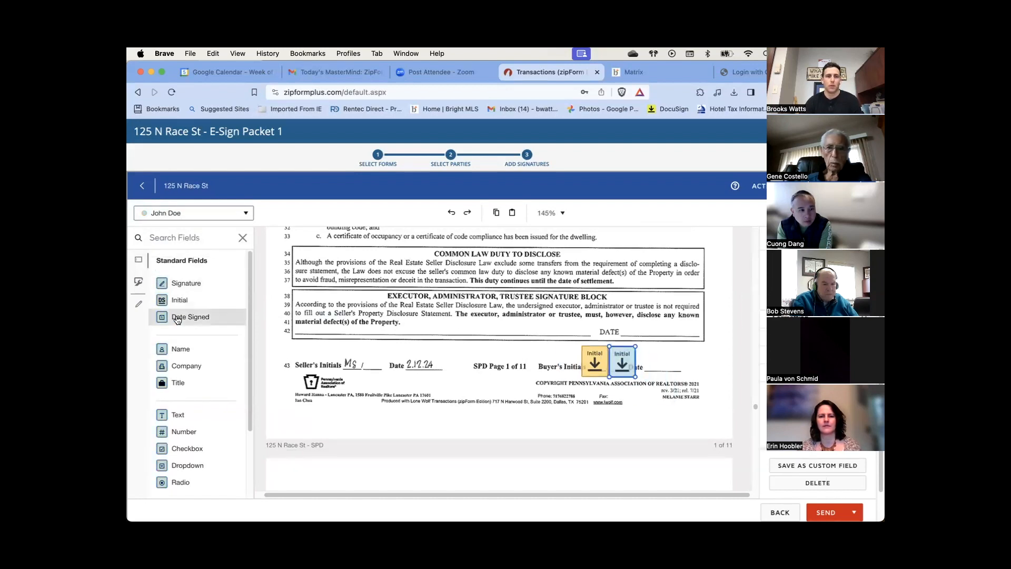
{"action": "left_click_drag", "start_coordinate": [179, 317], "coordinate": [654, 364]}
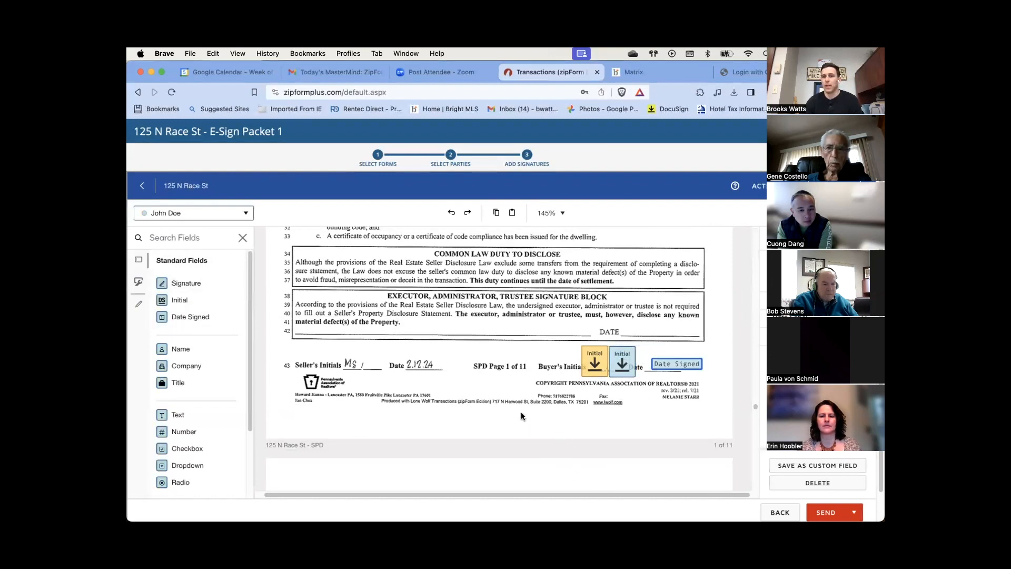
{"action": "left_click_drag", "start_coordinate": [627, 402], "coordinate": [719, 402]}
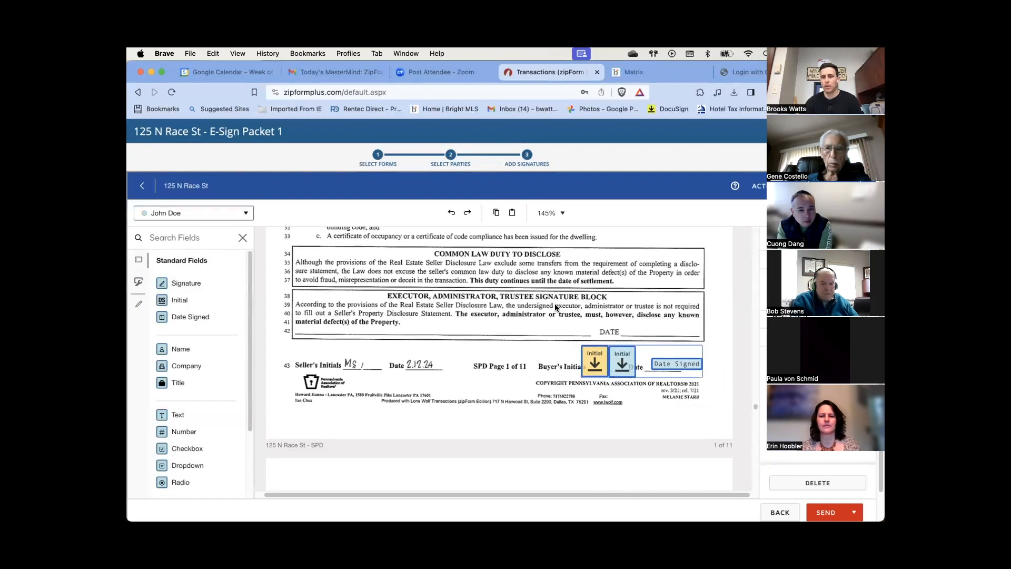
{"action": "left_click_drag", "start_coordinate": [592, 386], "coordinate": [712, 404]}
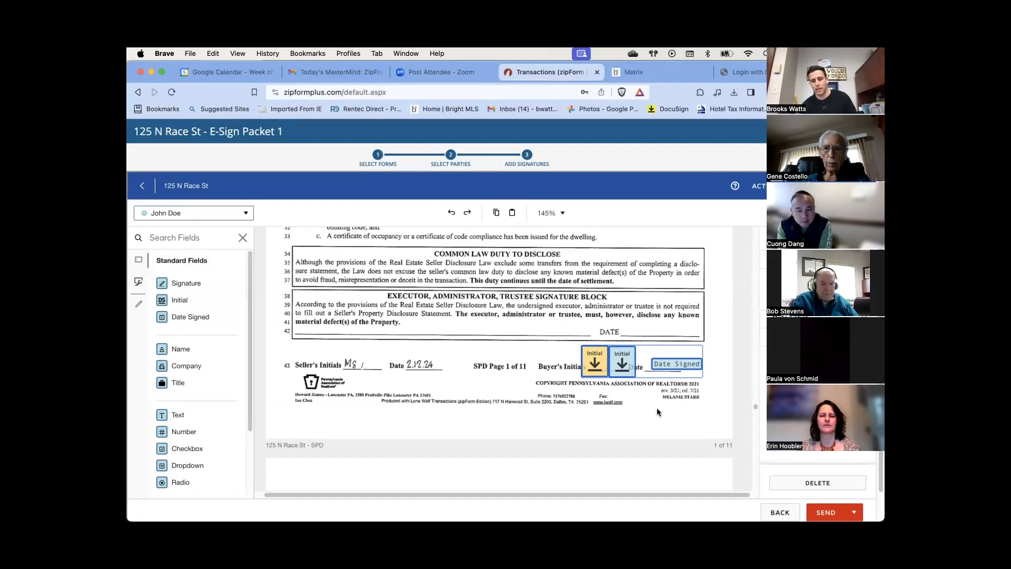
Paste the two initial fields and the date field onto SPD page 2's Buyer's Initials line
{"action": "scroll", "coordinate": [647, 417], "scroll_direction": "down", "scroll_amount": 10}
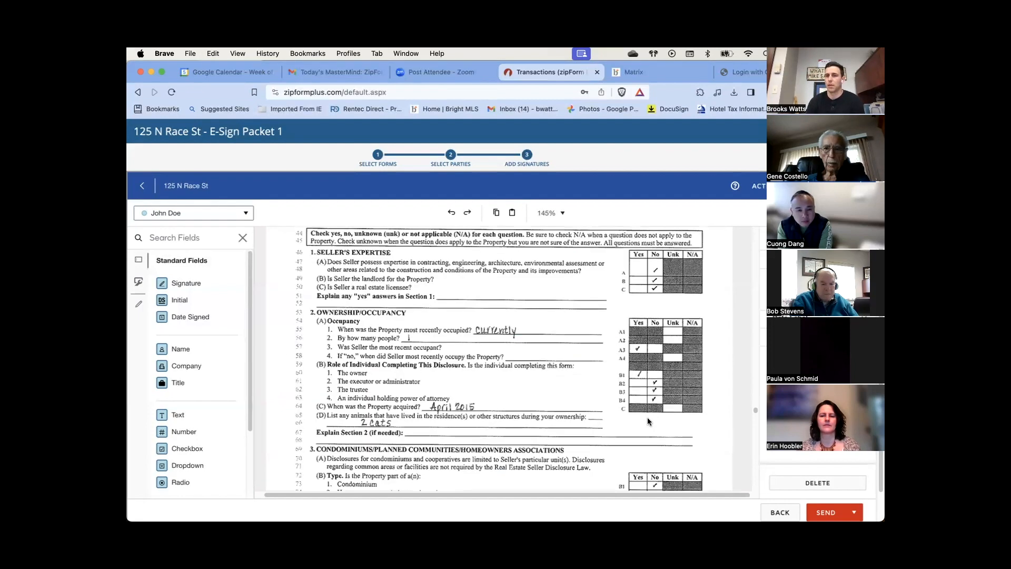
{"action": "scroll", "coordinate": [641, 429], "scroll_direction": "down", "scroll_amount": 3}
{"action": "scroll", "coordinate": [640, 430], "scroll_direction": "down", "scroll_amount": 7}
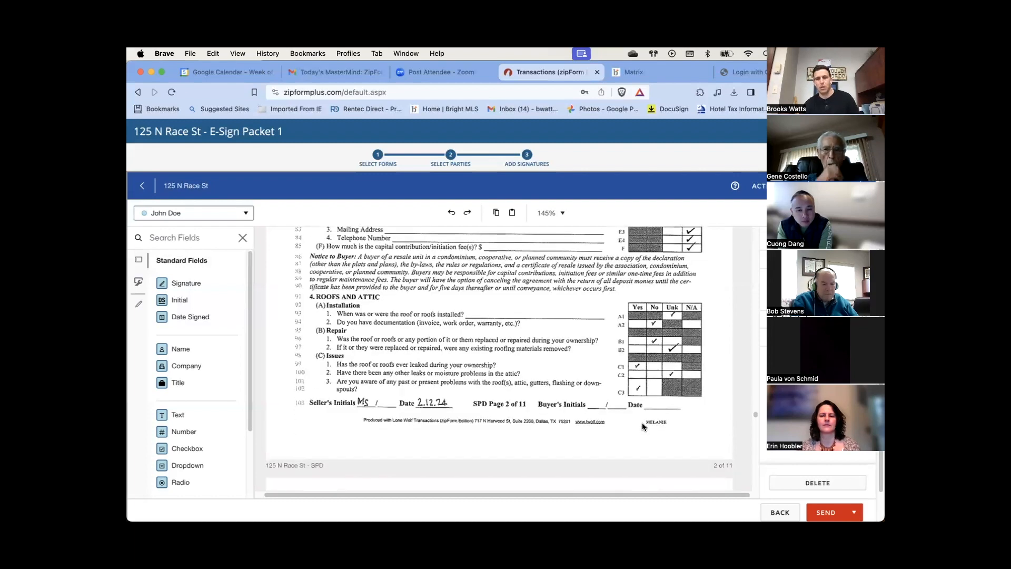
{"action": "key", "text": "super+v"}
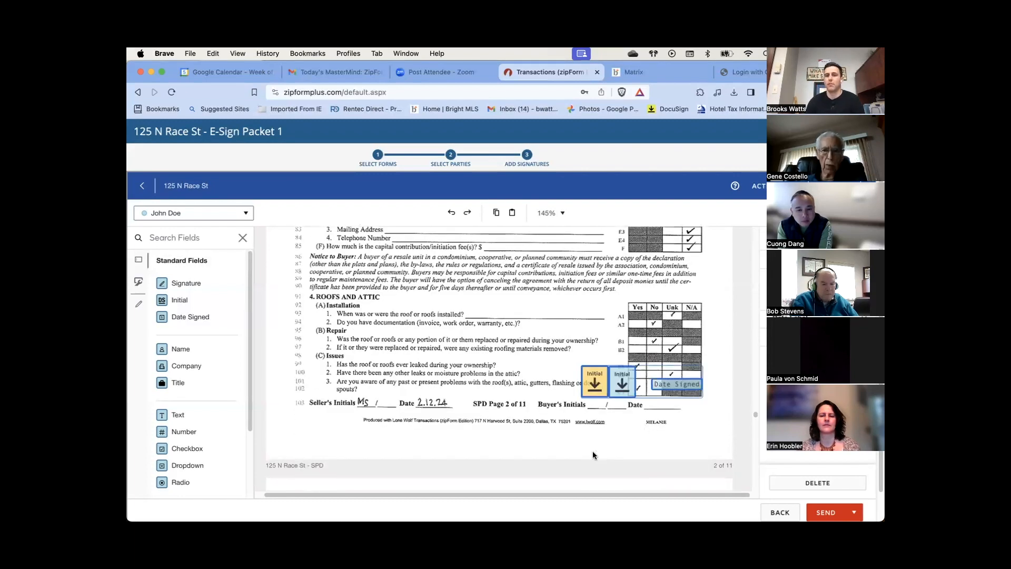
{"action": "left_click_drag", "start_coordinate": [620, 381], "coordinate": [619, 401]}
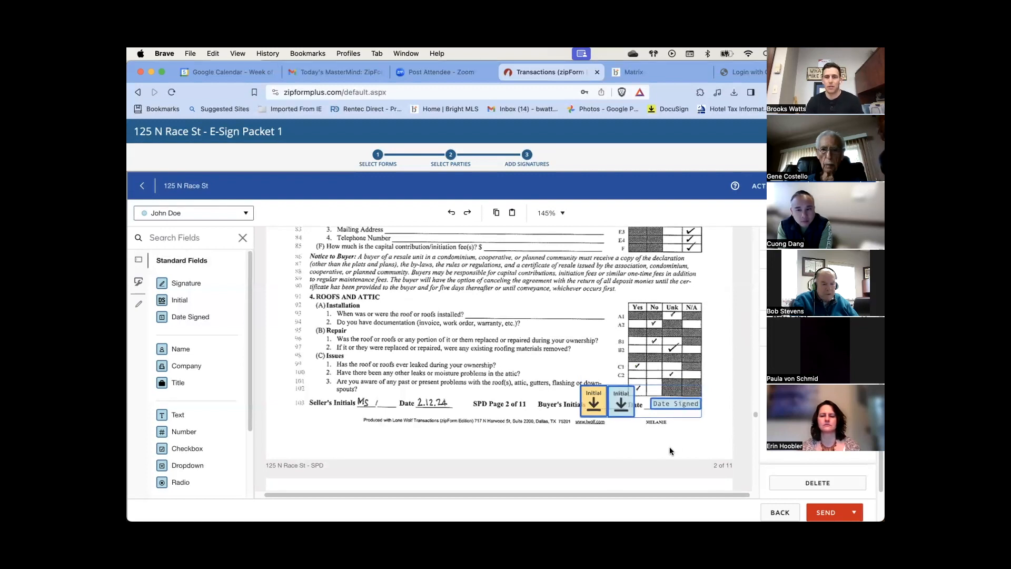
{"action": "scroll", "coordinate": [524, 436], "scroll_direction": "down", "scroll_amount": 2}
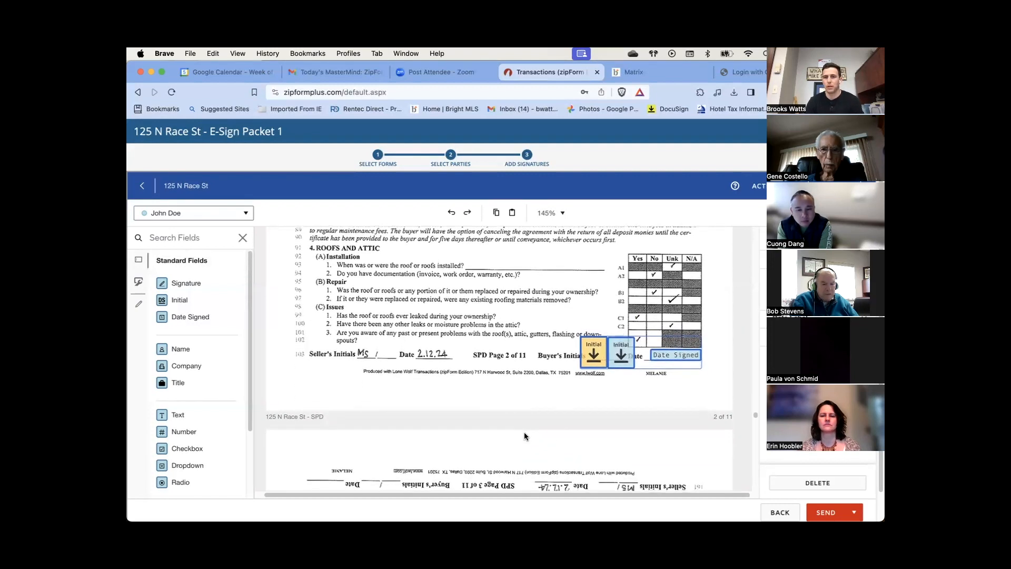
{"action": "scroll", "coordinate": [524, 436], "scroll_direction": "down", "scroll_amount": 5}
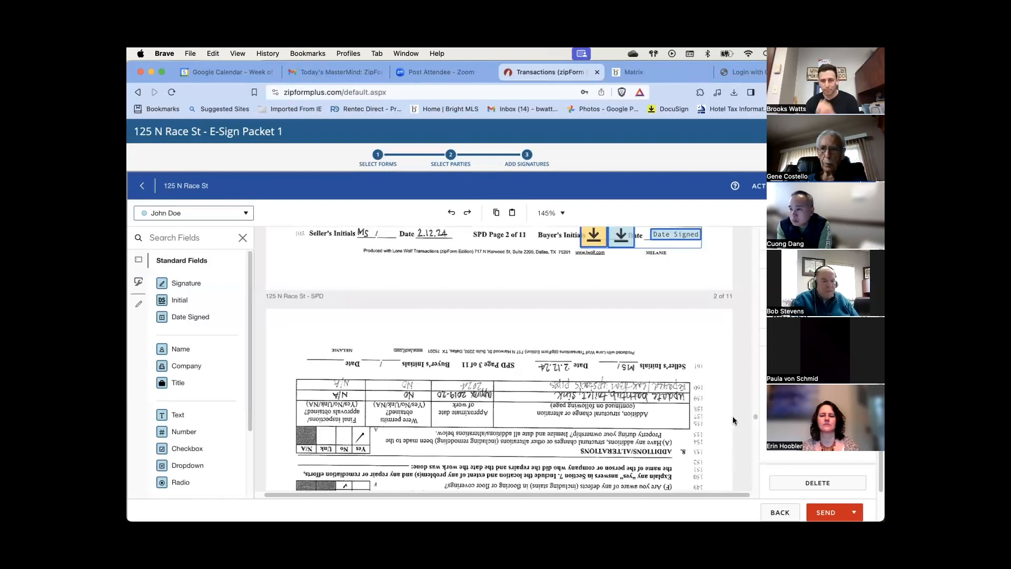
{"action": "scroll", "coordinate": [636, 426], "scroll_direction": "down", "scroll_amount": 1}
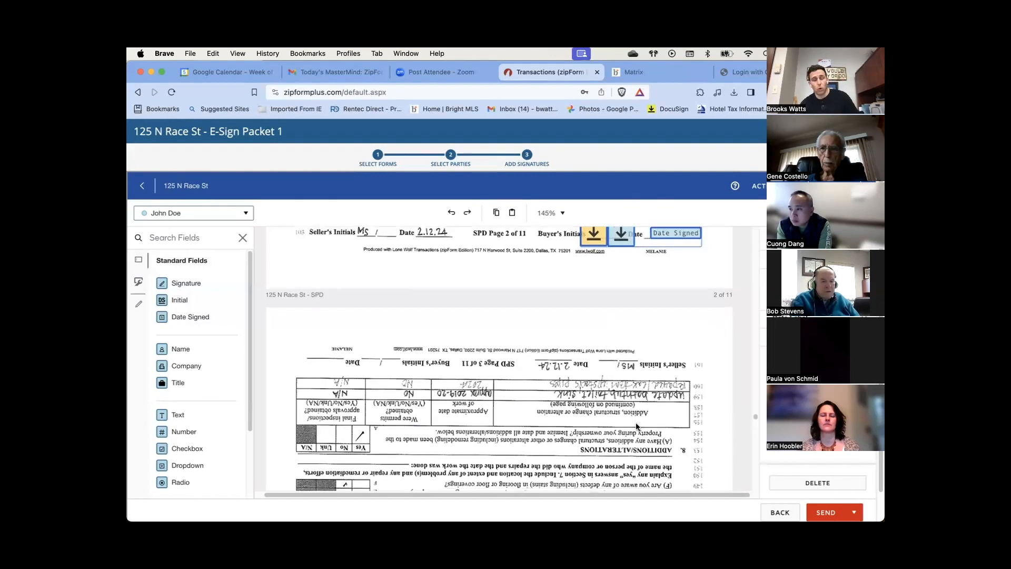
{"action": "scroll", "coordinate": [636, 426], "scroll_direction": "down", "scroll_amount": 2}
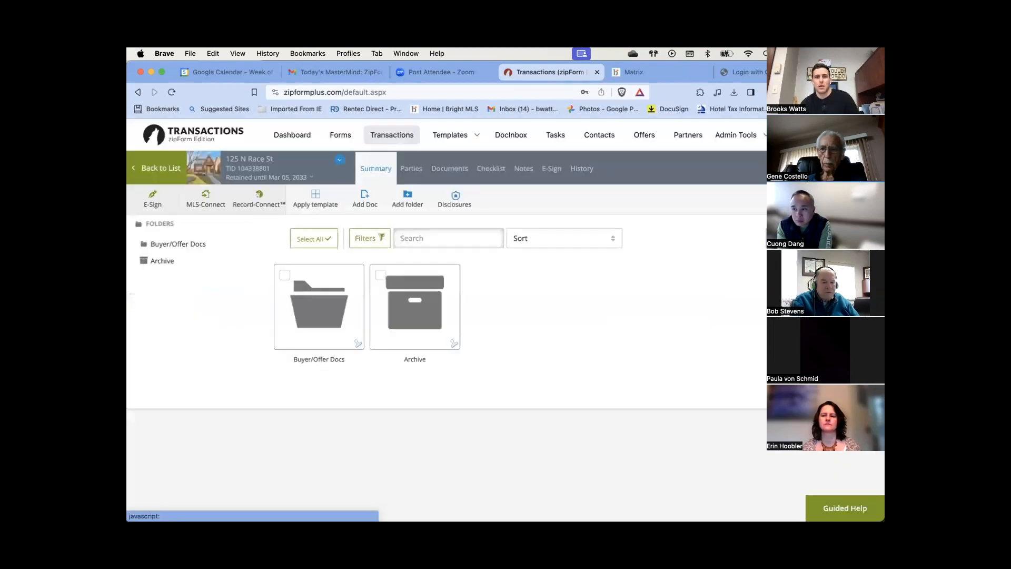
{"action": "left_click", "coordinate": [314, 300]}
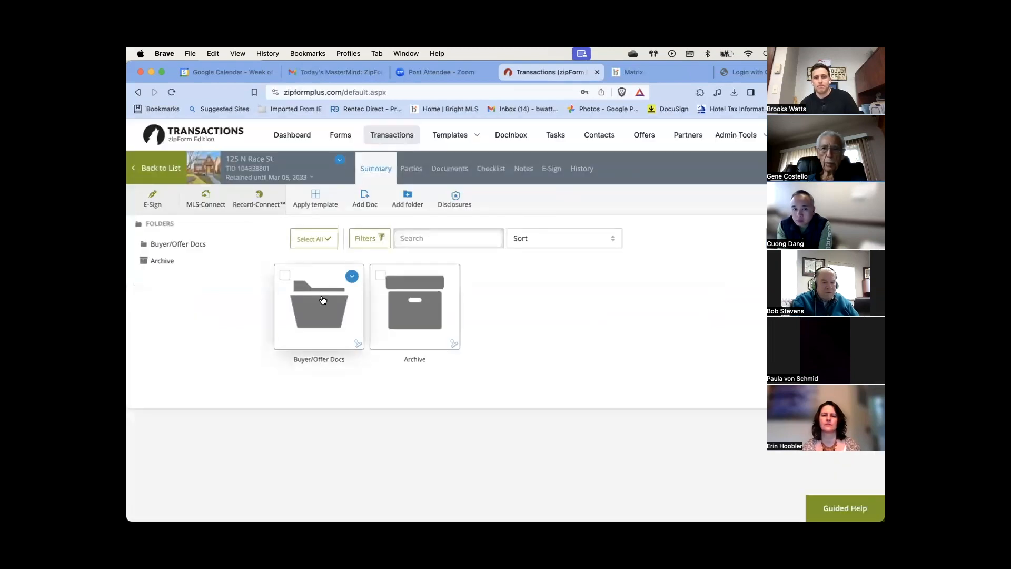